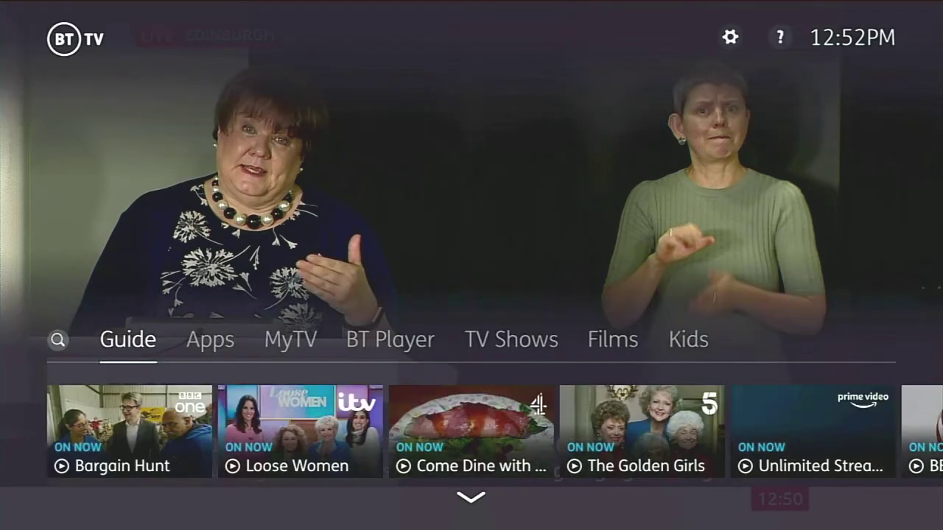
Go to MyTV and open the full recordings library.
key(Left)
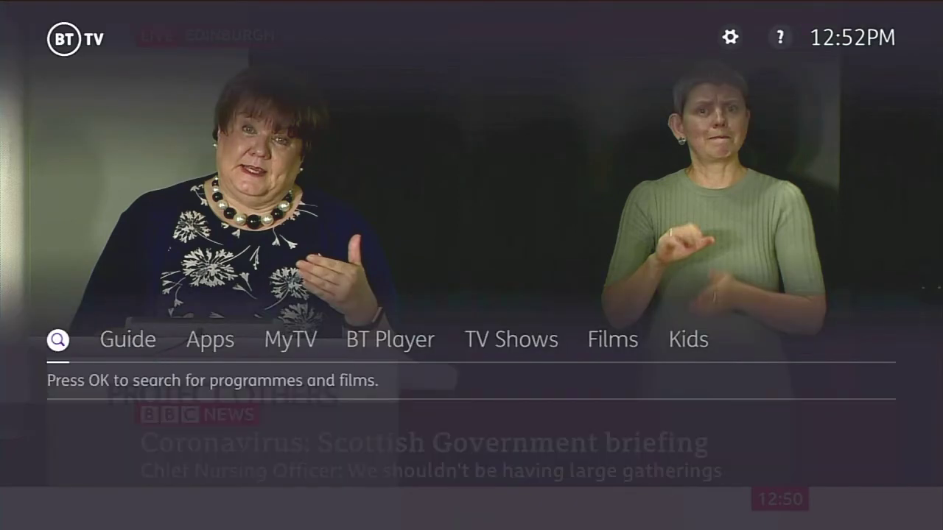
key(Right)
key(Right)
key(Right)
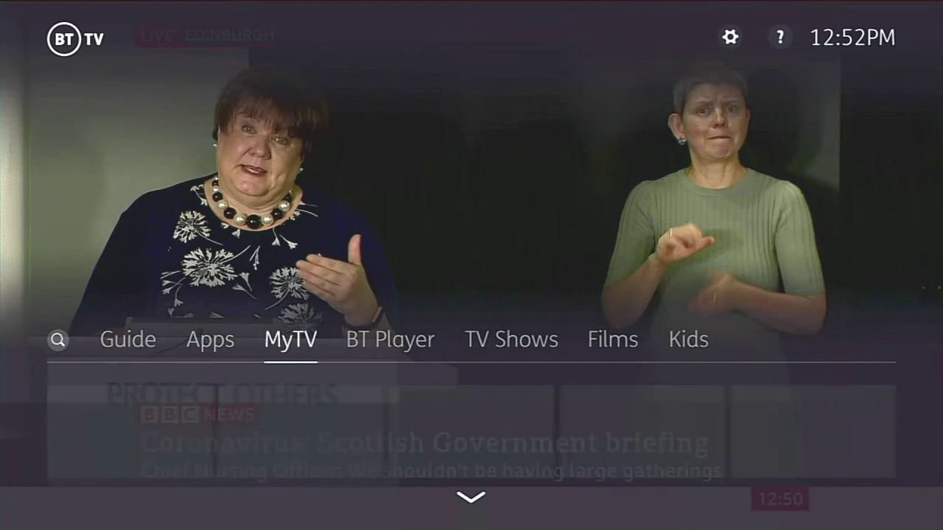
key(Down)
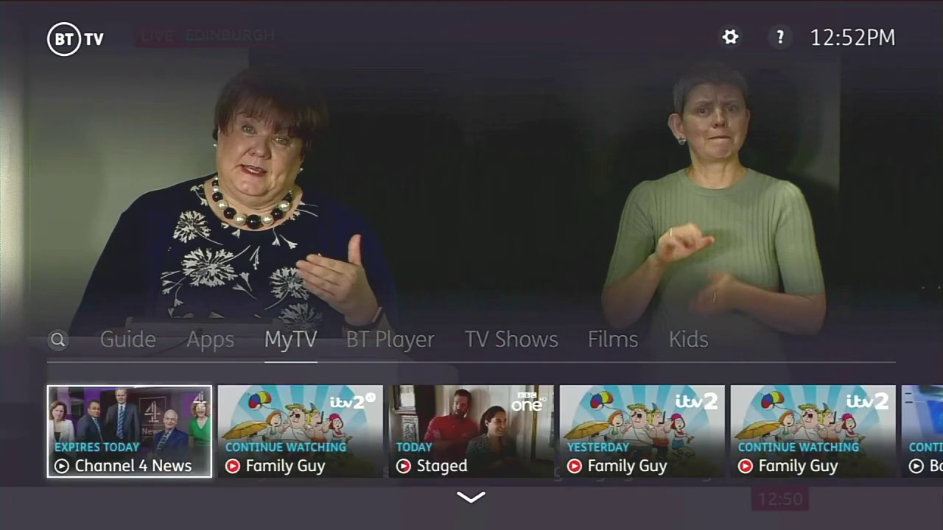
key(Right)
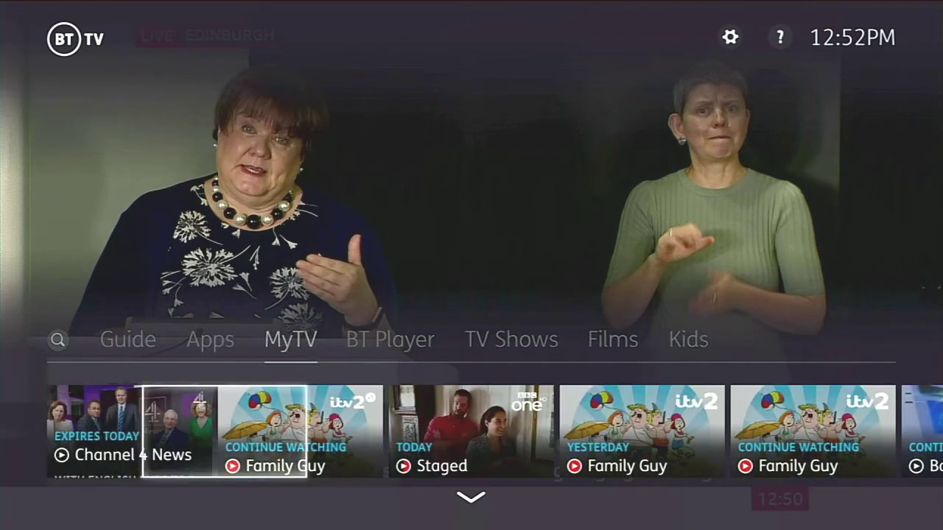
key(Right)
key(Return)
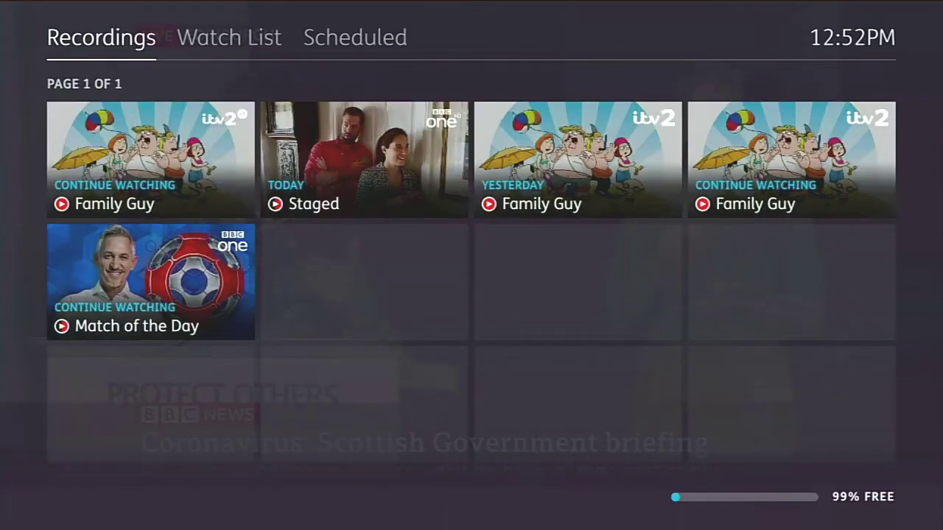
Browse the Staged and Family Guy recordings and show the last Family Guy episode's details.
key(Right)
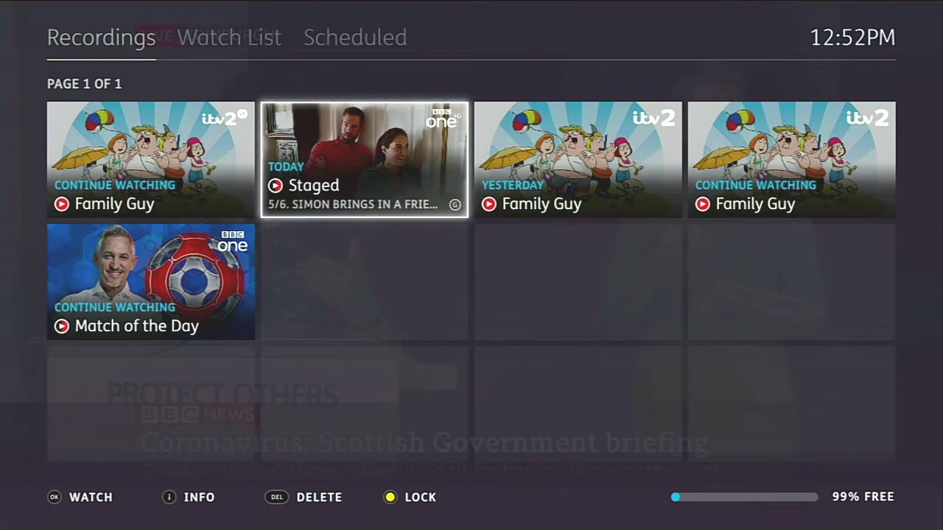
key(Left)
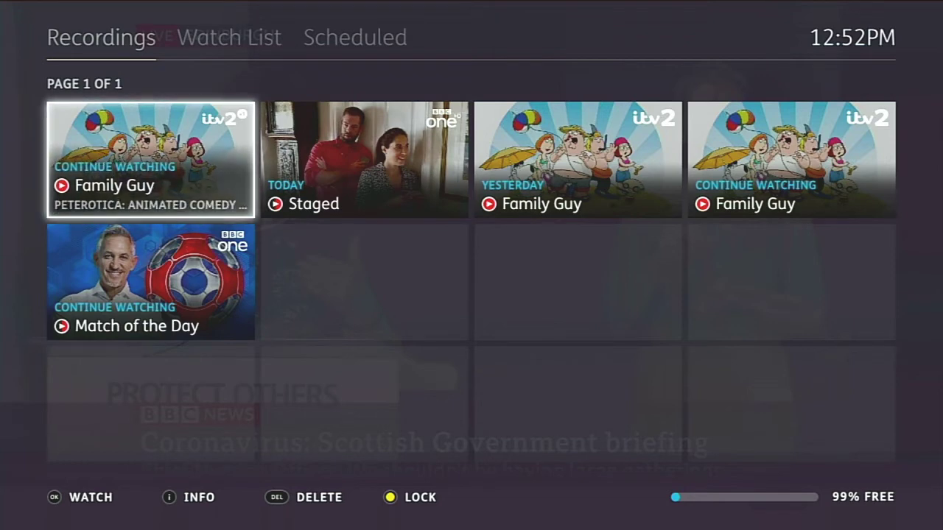
key(Right)
key(Right)
key(Right)
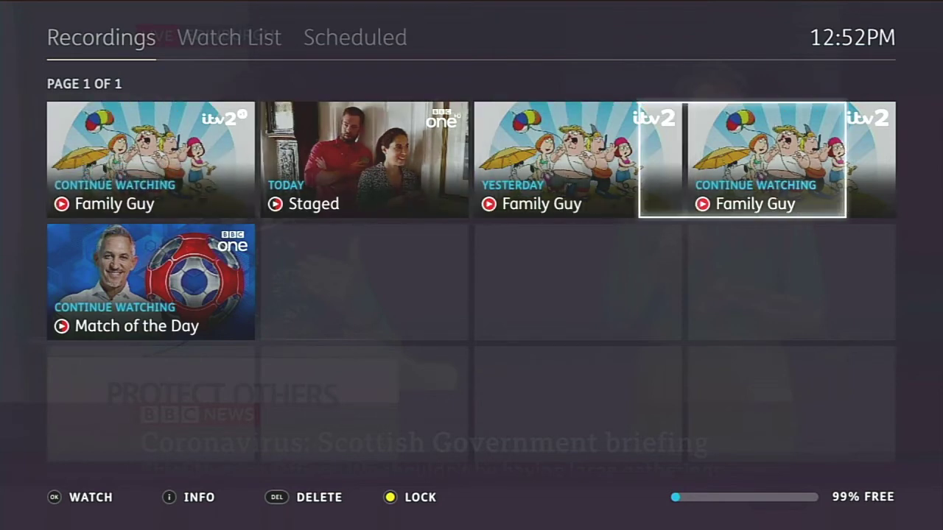
key(Left)
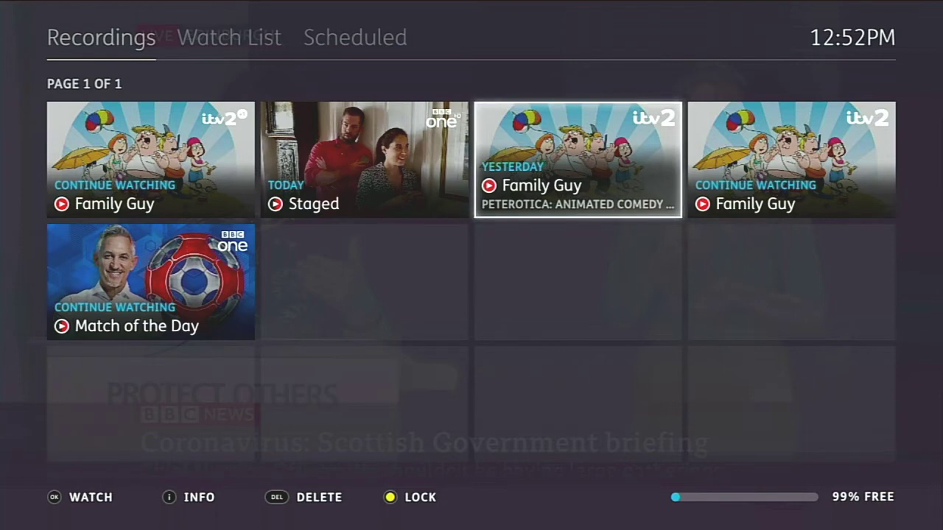
key(Right)
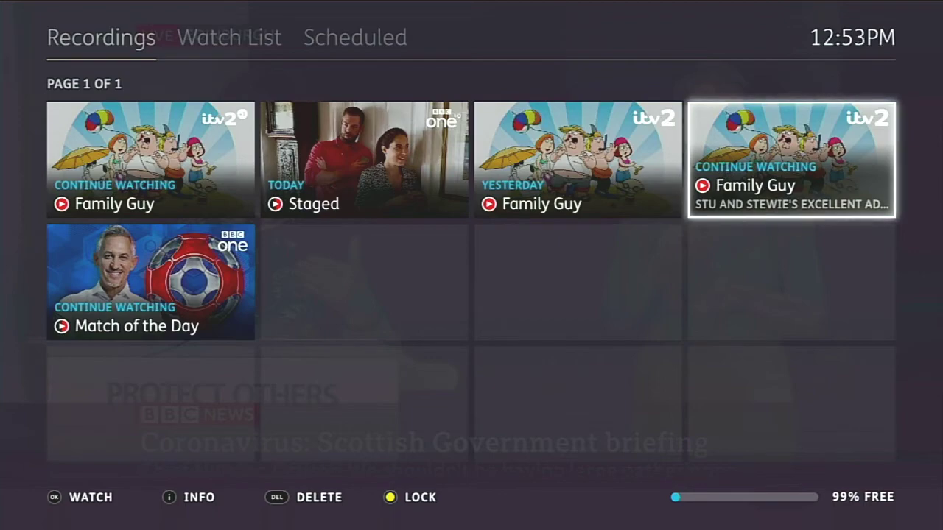
key(Return)
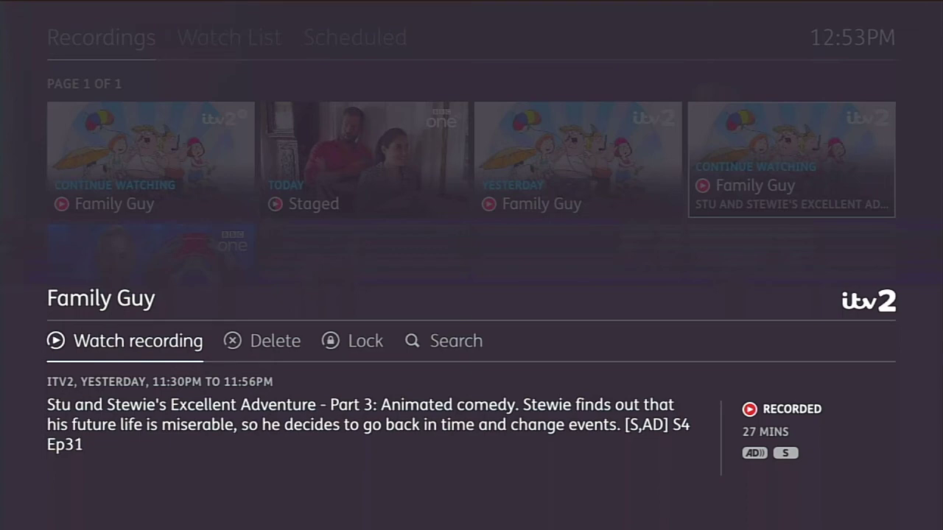
Close the Family Guy details and the recordings library, back to the paused BBC News.
key(Escape)
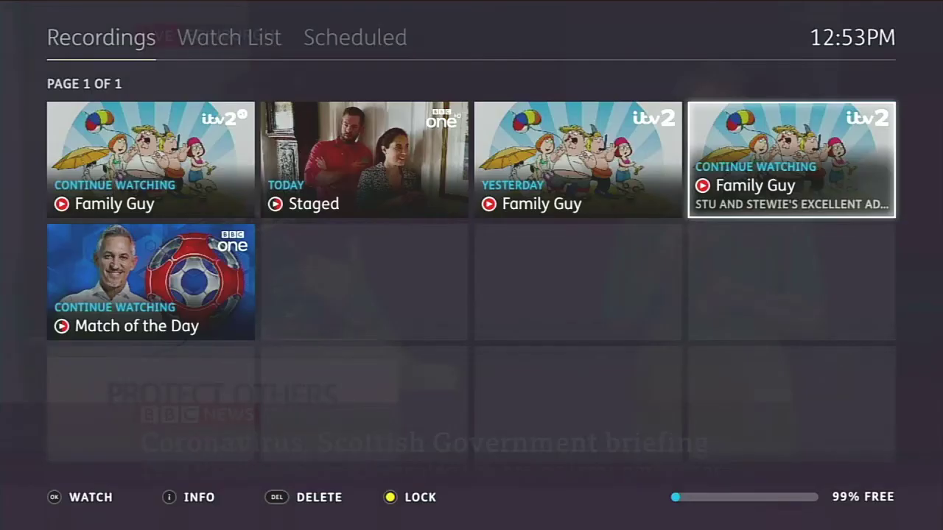
key(Escape)
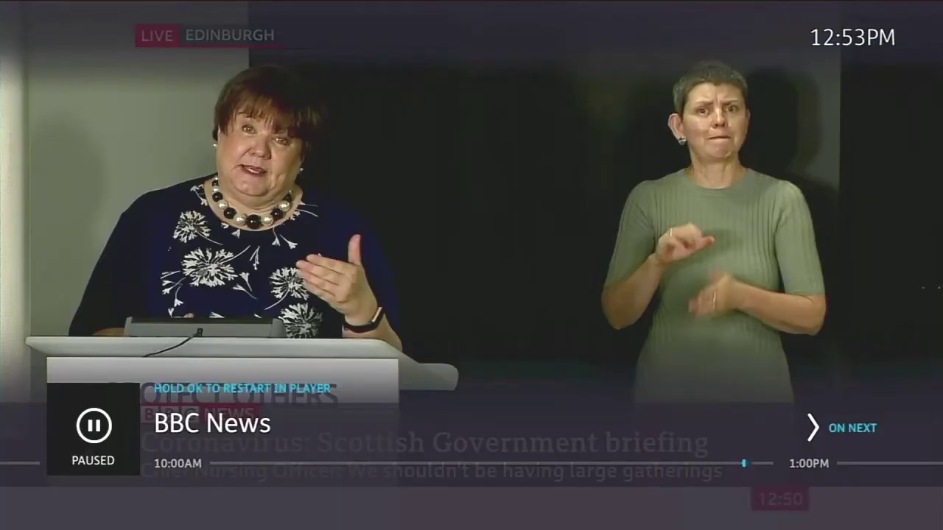
key(Home)
key(Right)
key(Right)
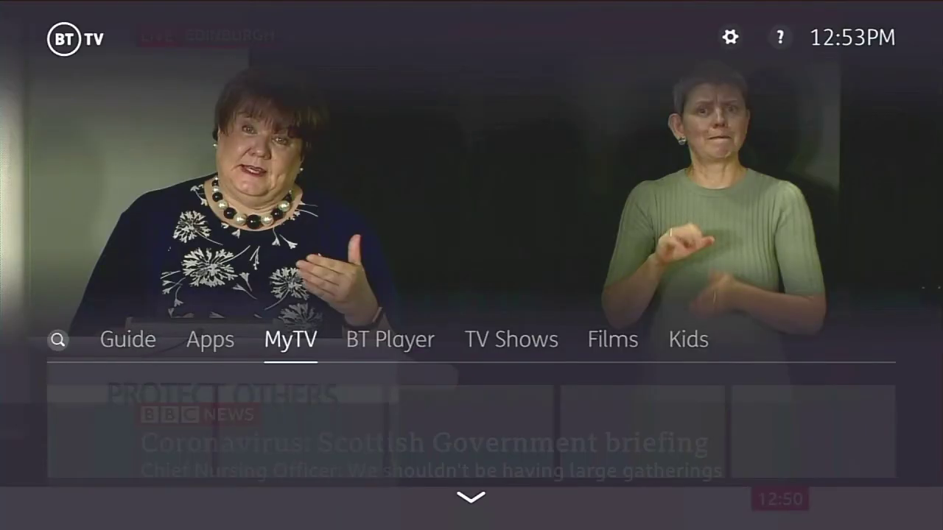
key(Down)
key(Down)
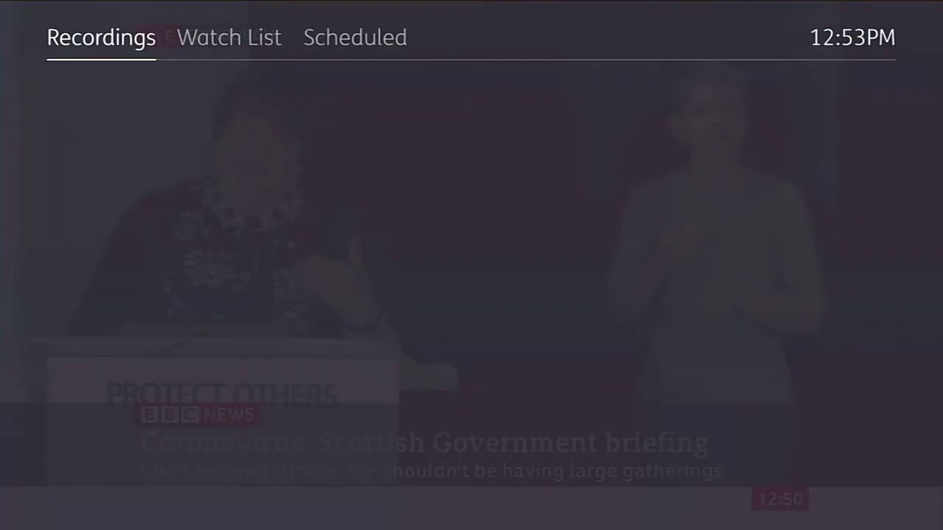
key(Right)
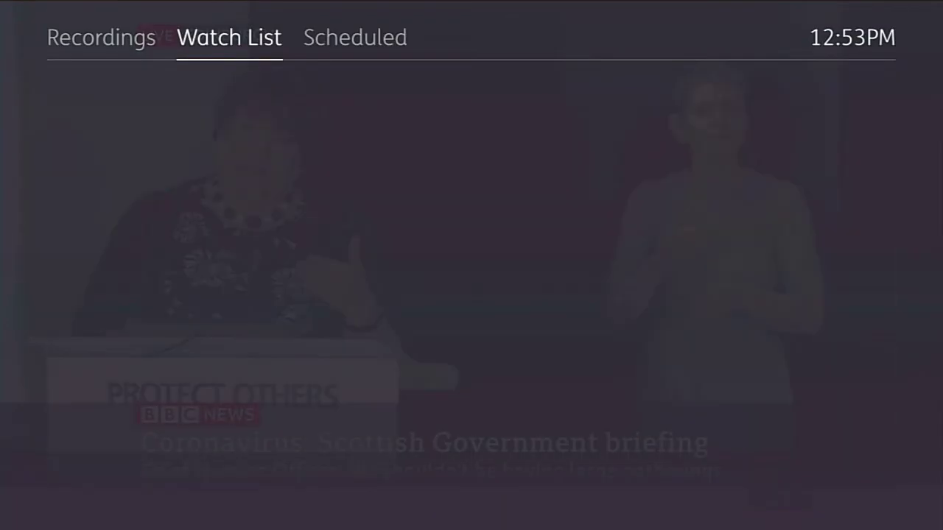
key(Down)
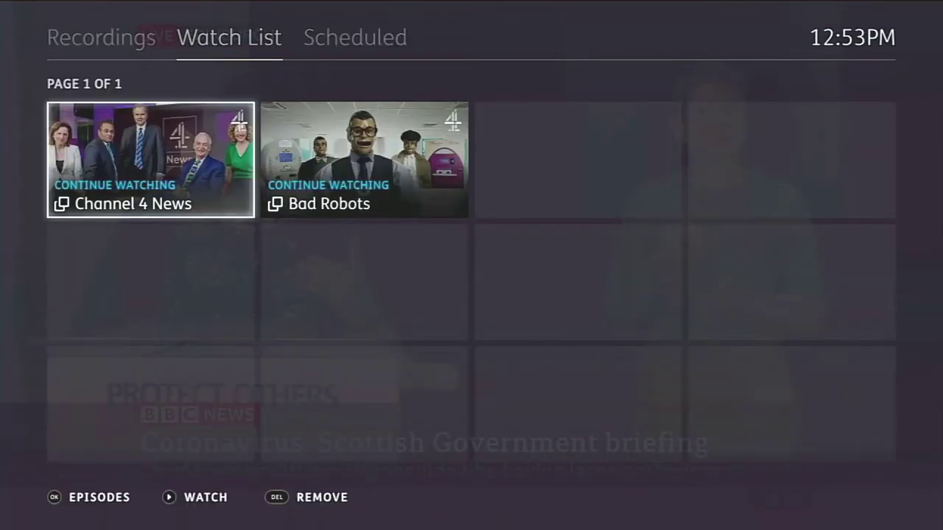
key(Right)
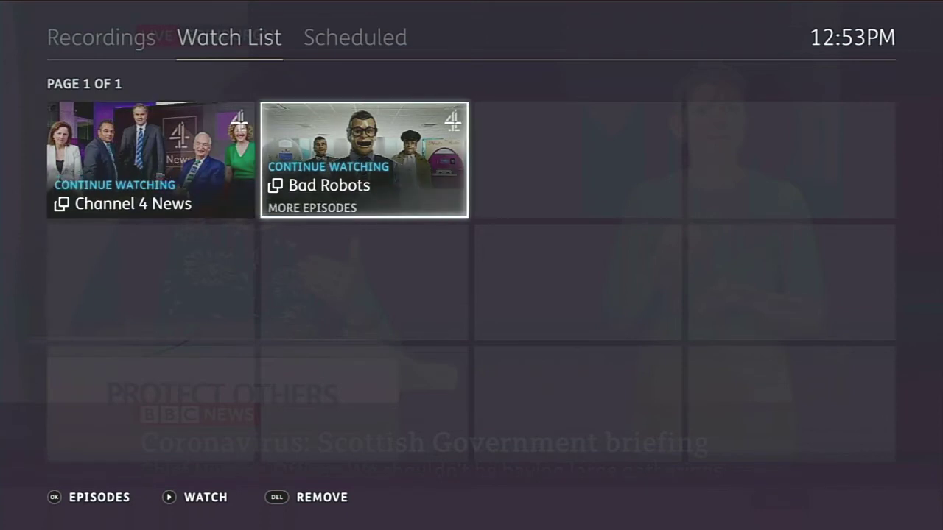
key(Left)
key(Up)
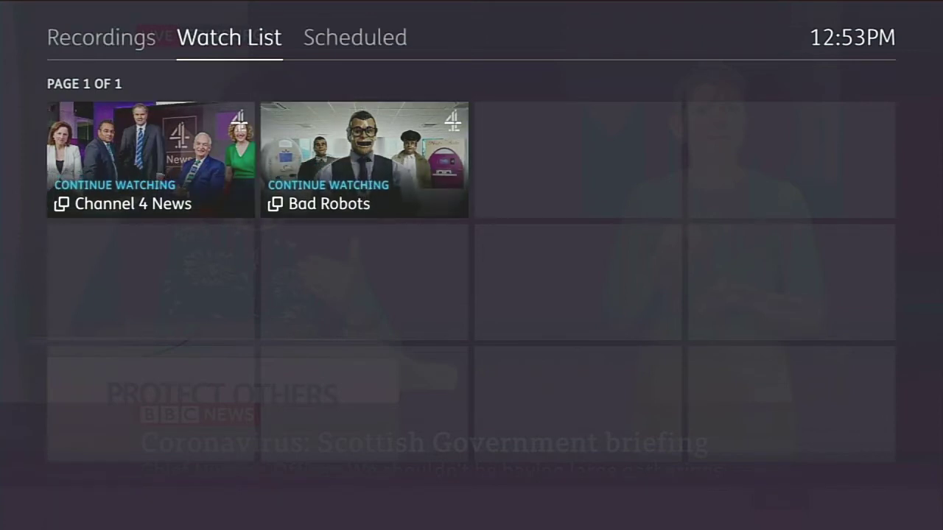
key(Right)
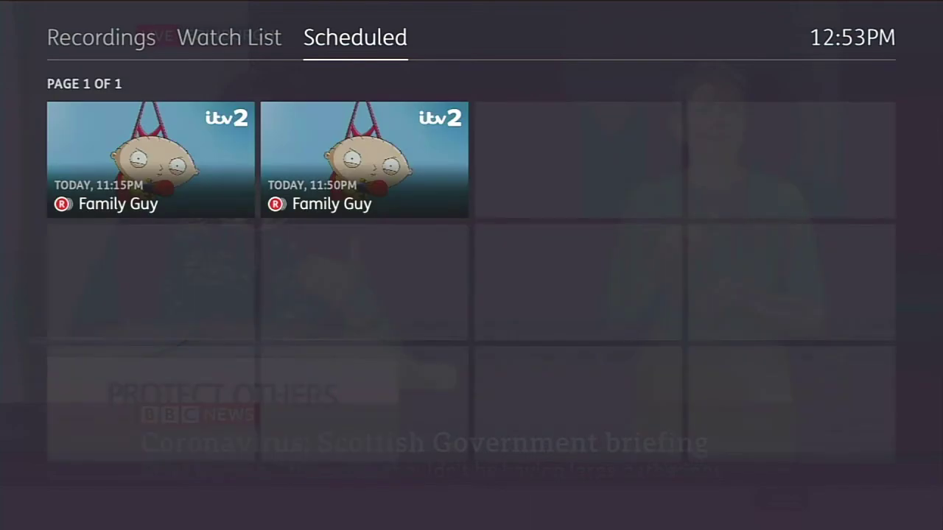
key(Down)
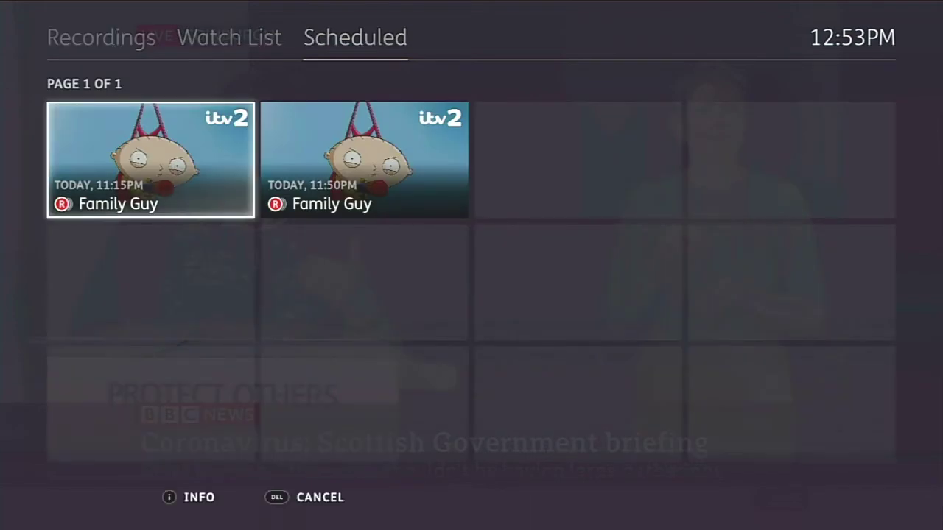
key(Right)
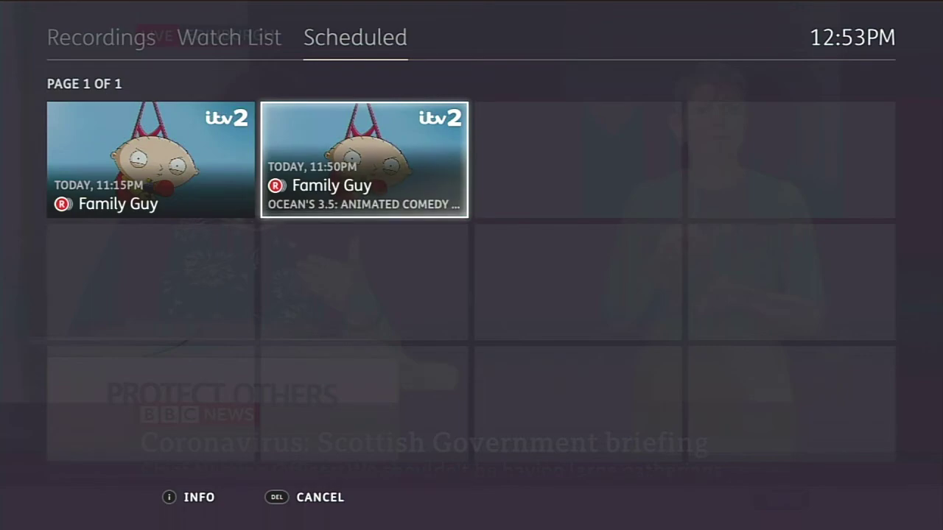
key(Escape)
key(space)
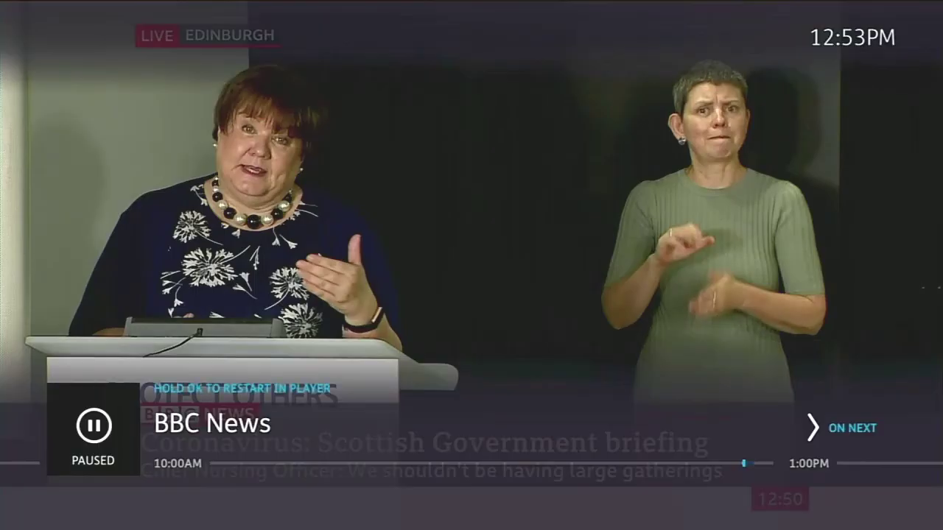
Go to the BT Player page and select the Onward film in the movie row.
key(Home)
key(Right)
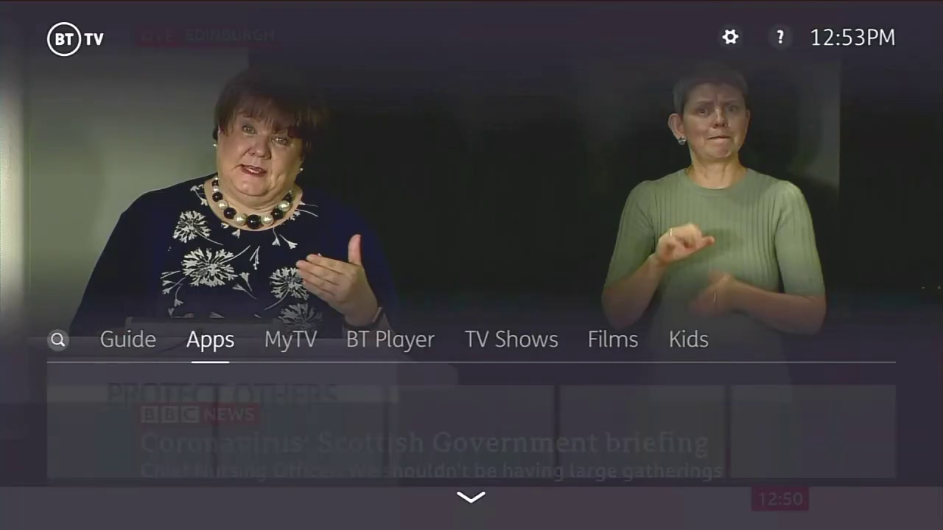
key(Right)
key(Right)
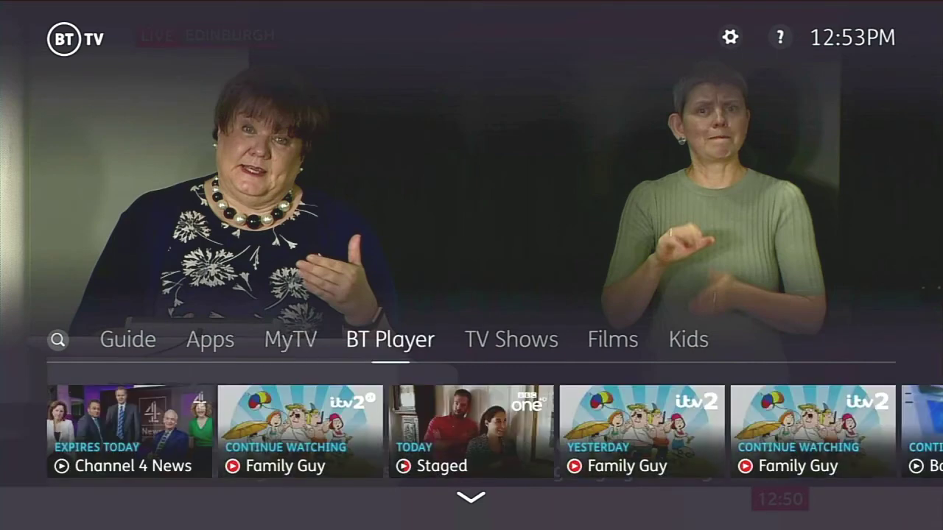
key(Down)
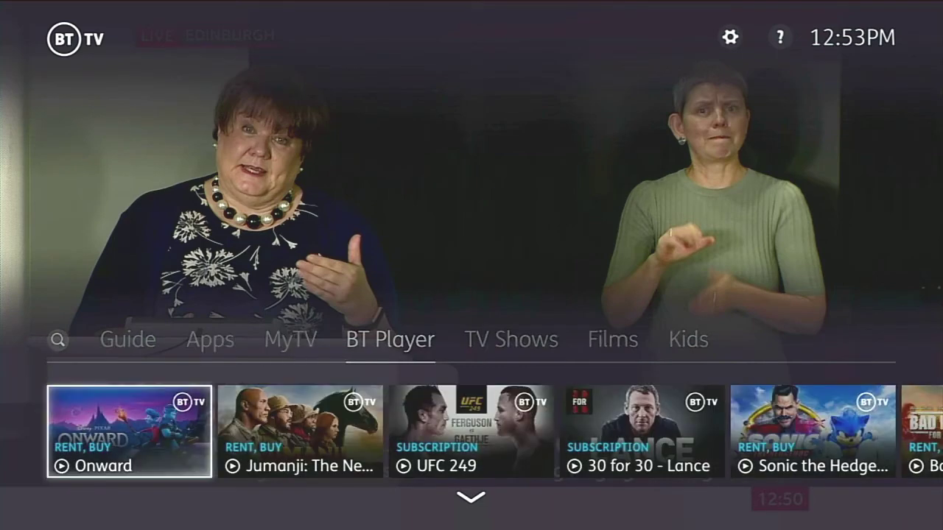
key(Right)
key(Right)
key(Right)
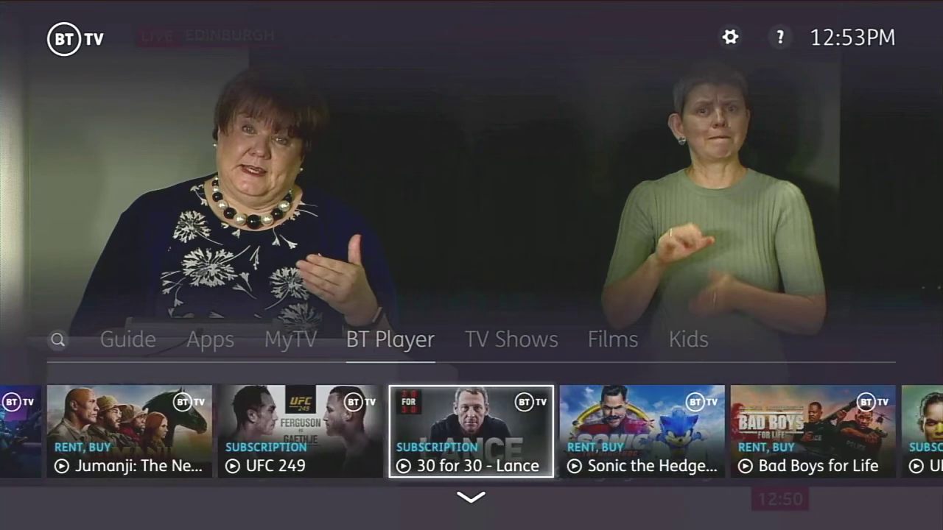
key(Left)
key(Left)
key(Left)
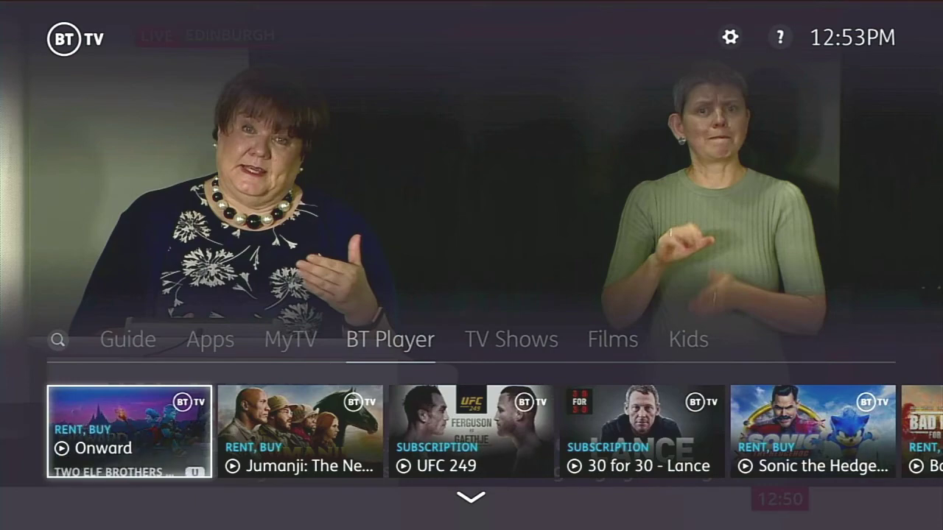
Try playing Onward, dismiss the BT TV account-required error with Go Back, and exit to live TV.
key(Return)
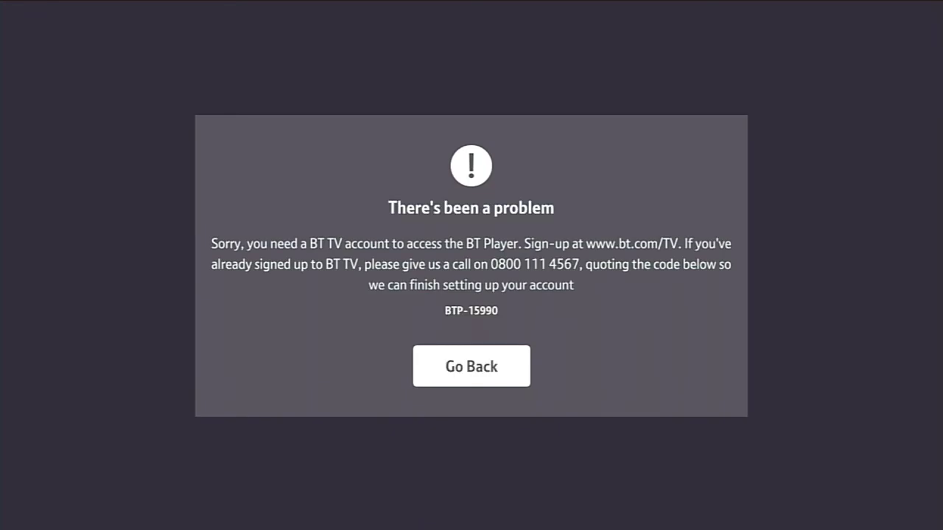
key(Return)
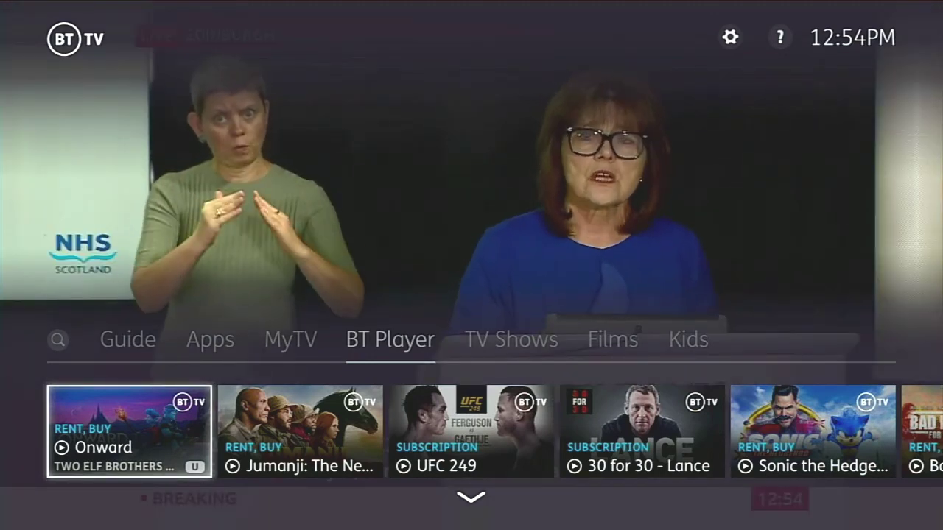
key(Escape)
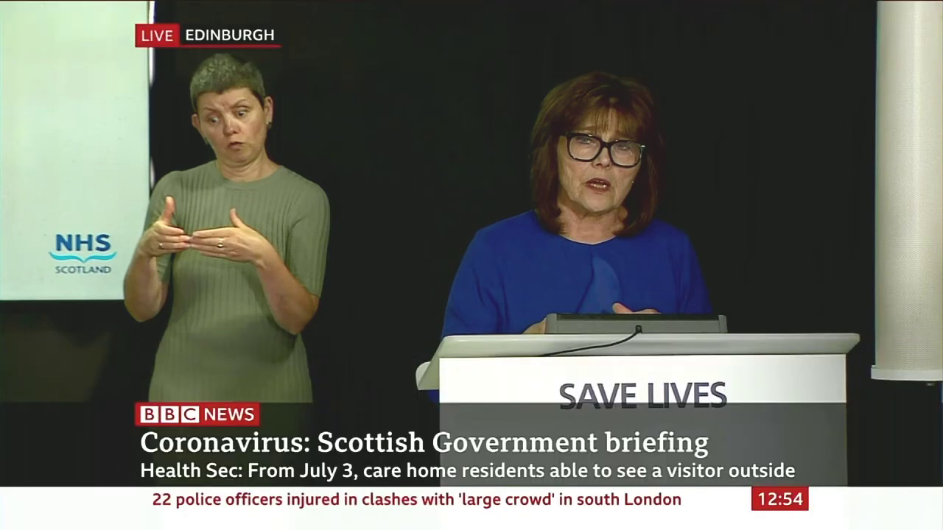
From the home menu, browse along the TV Shows row.
key(Home)
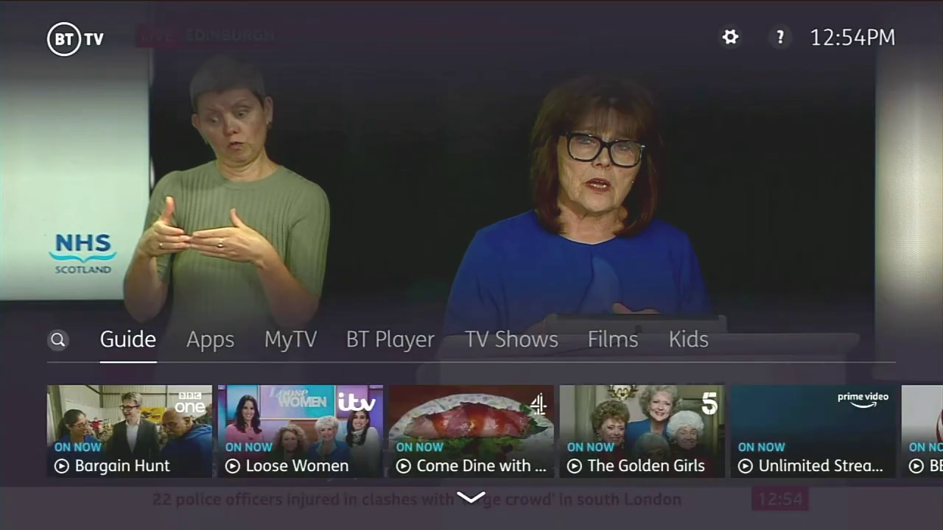
key(Right)
key(Right)
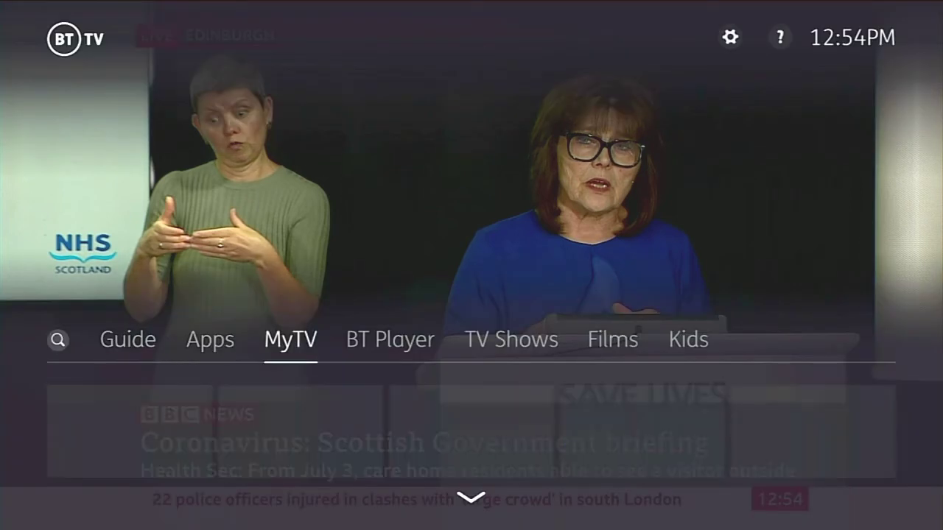
key(Right)
key(Right)
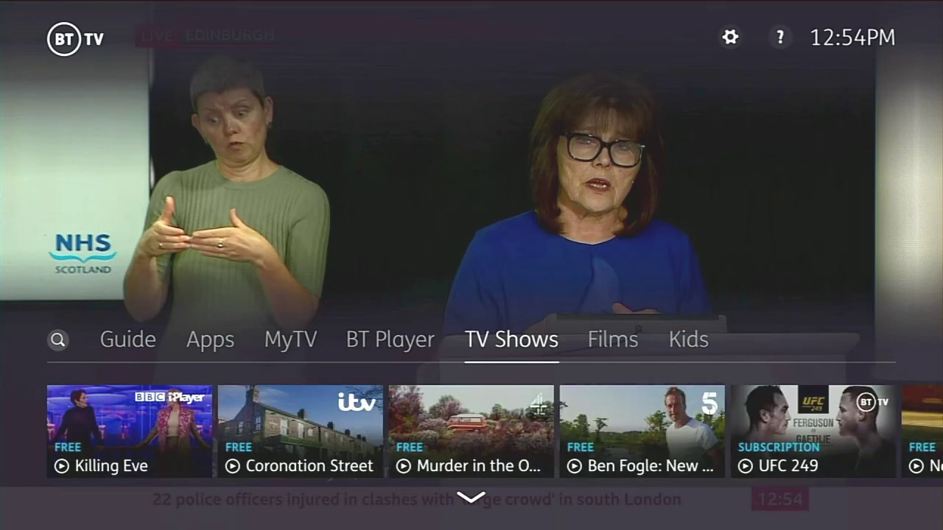
key(Down)
key(Right)
key(Right)
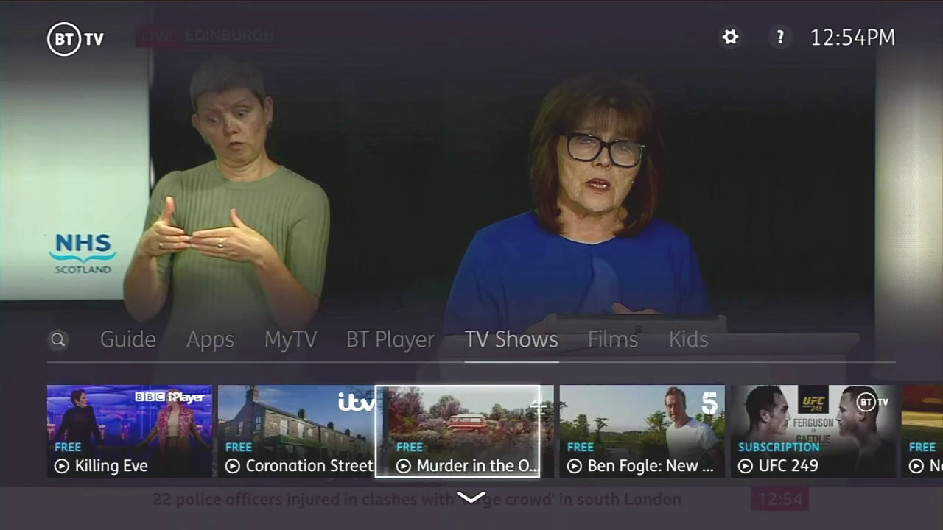
key(Right)
key(Right)
key(Right)
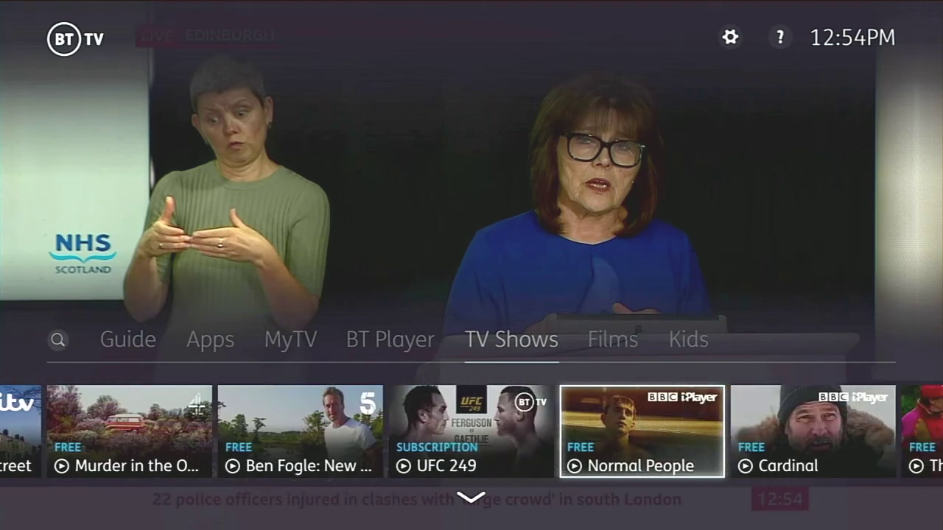
key(Left)
key(Left)
key(Left)
key(Left)
key(Left)
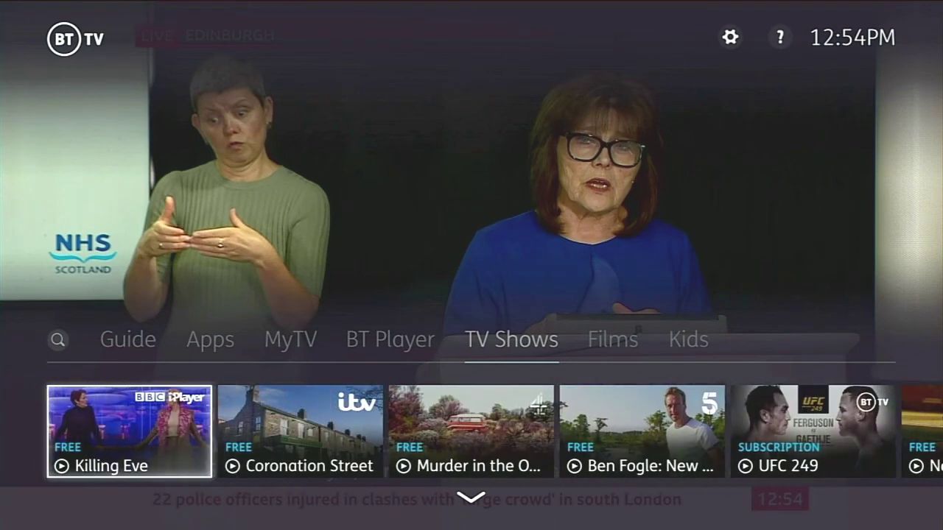
Open the full TV Shows page and pick Killing Eve from Top TV Series.
key(Down)
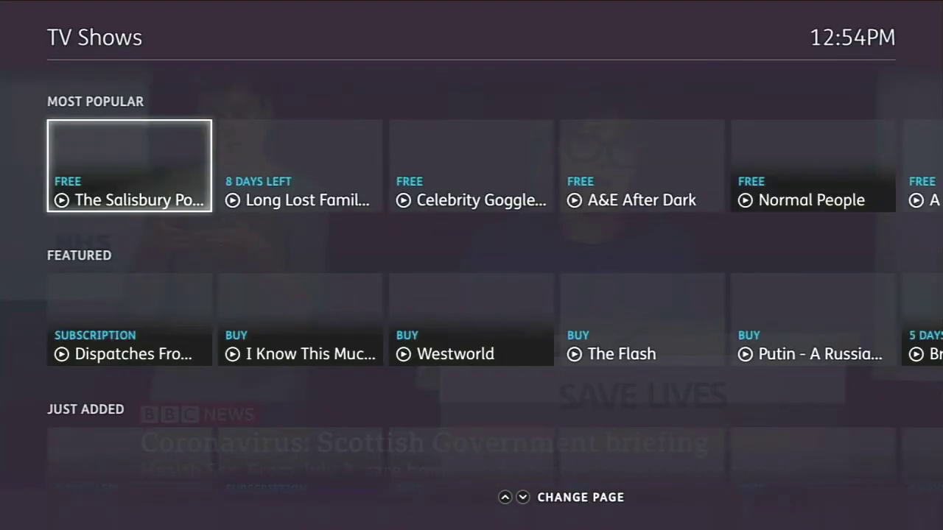
key(Down)
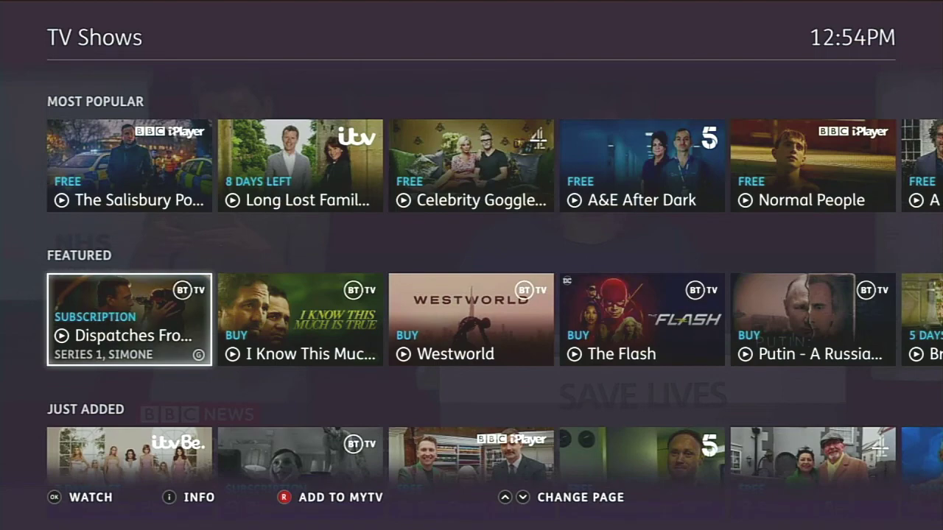
key(Down)
key(Down)
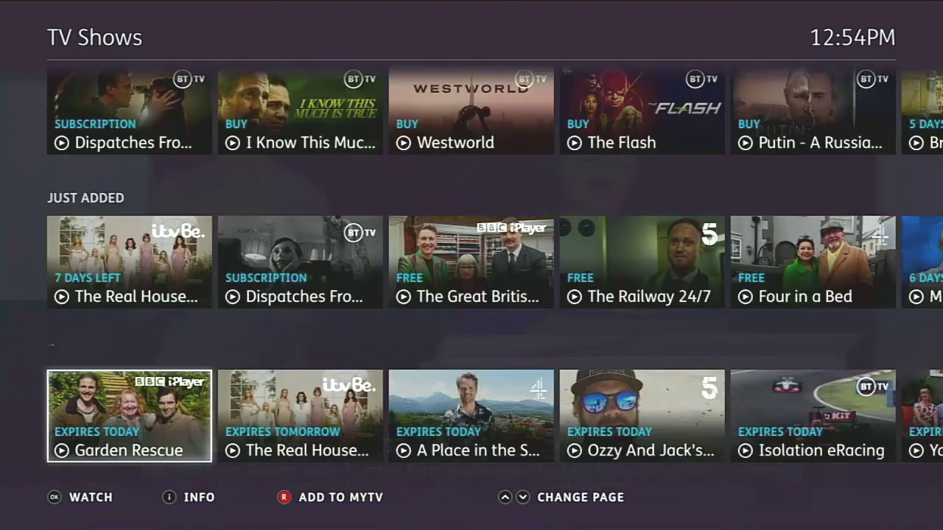
key(Down)
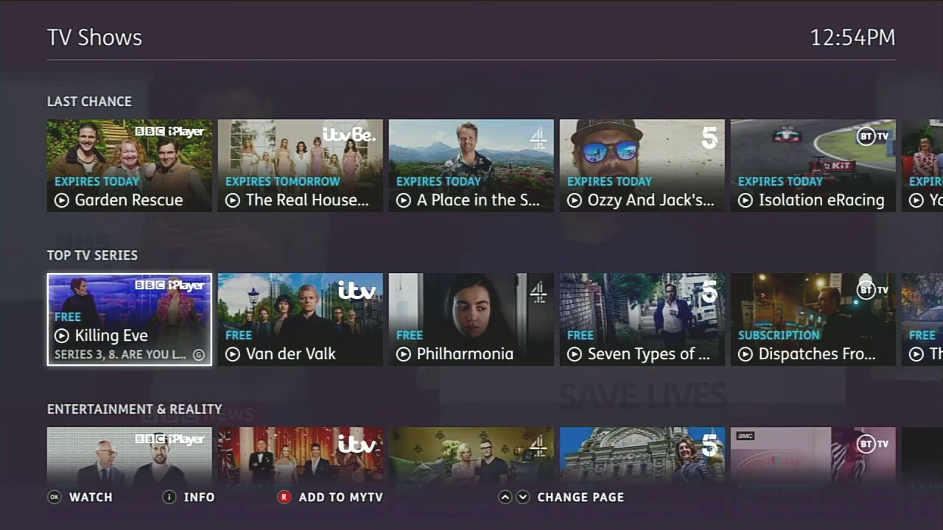
key(Return)
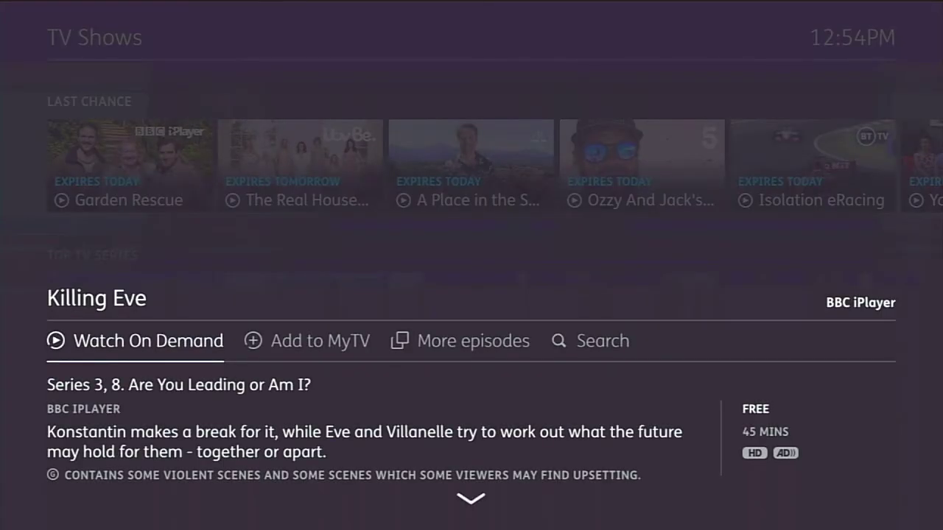
Show more Killing Eve Series 3 episodes, then leave for live TV.
key(Right)
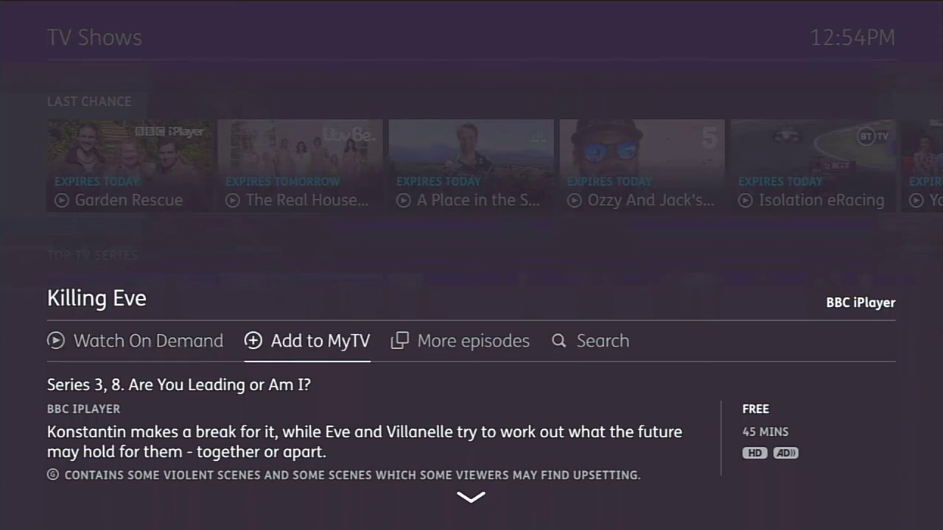
key(Right)
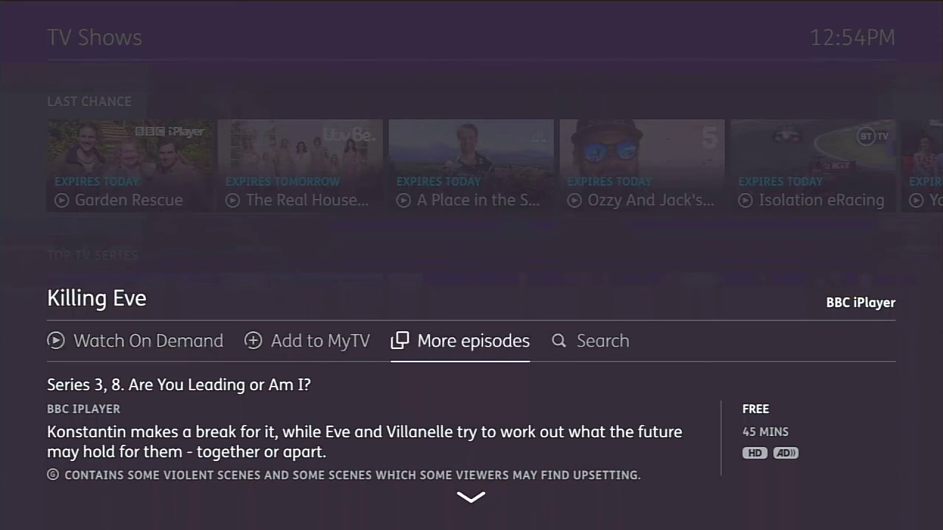
key(Return)
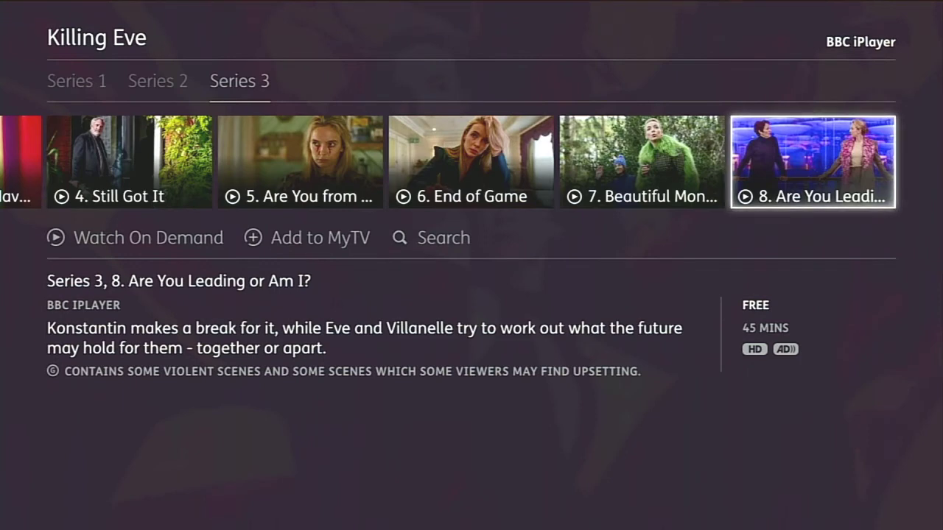
key(Escape)
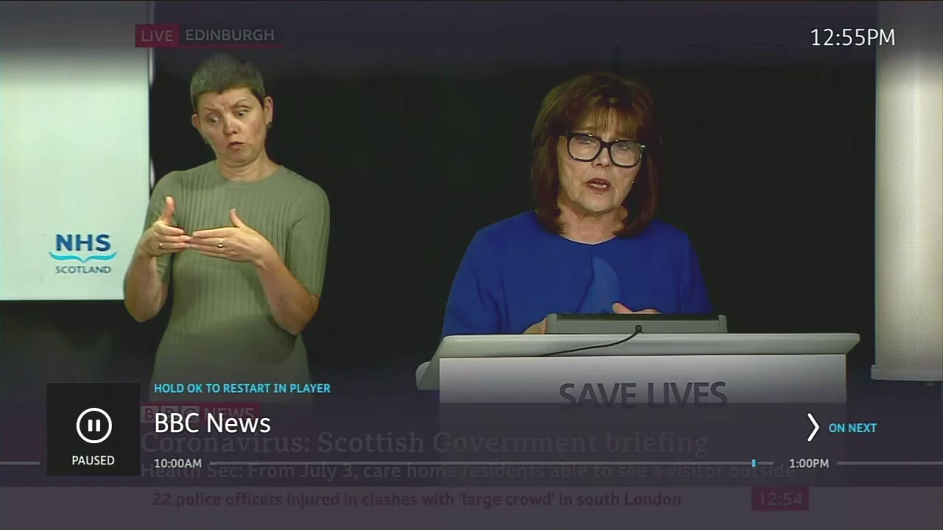
Step through TV Shows and Films to the Kids page, then up to the Settings gear.
key(Home)
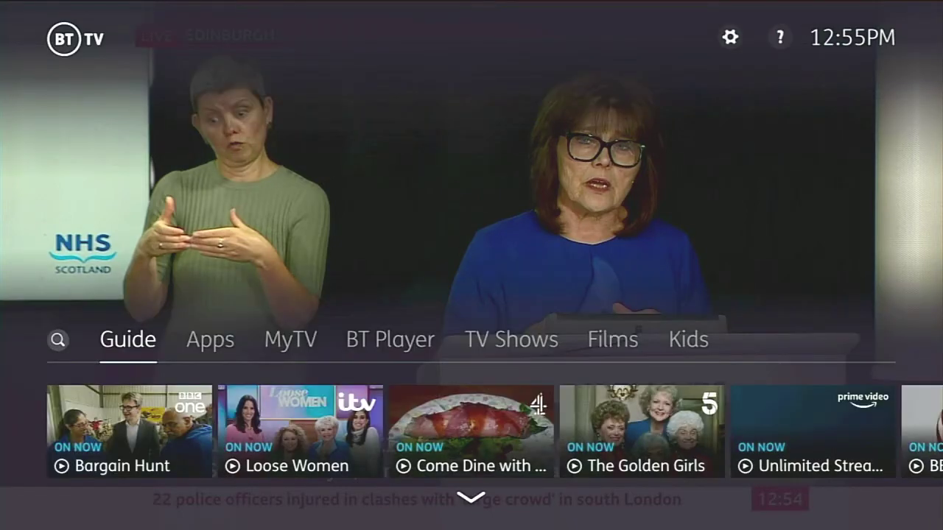
key(Right)
key(Right)
key(Right)
key(Right)
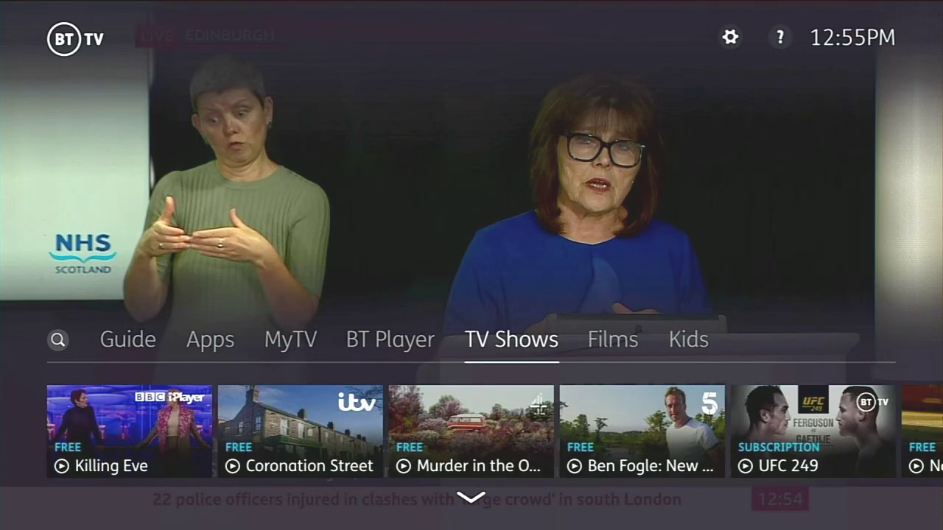
key(Right)
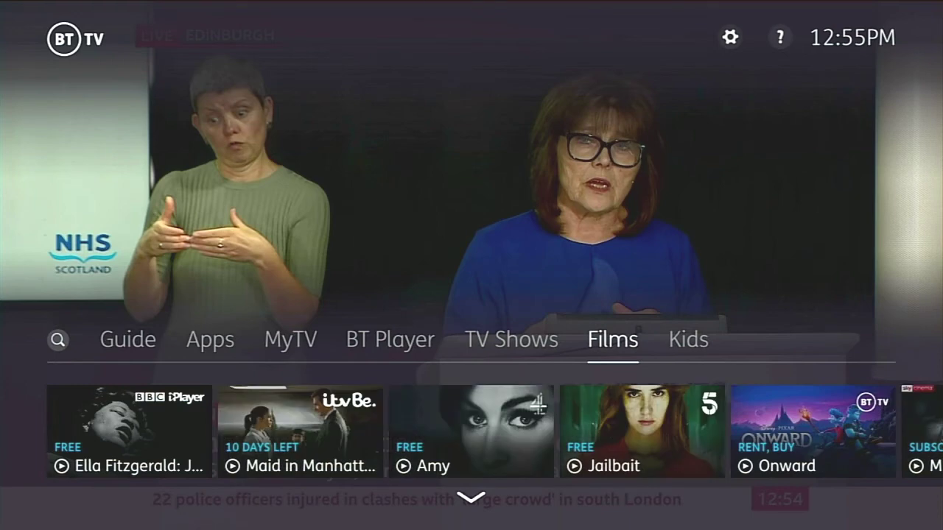
key(Right)
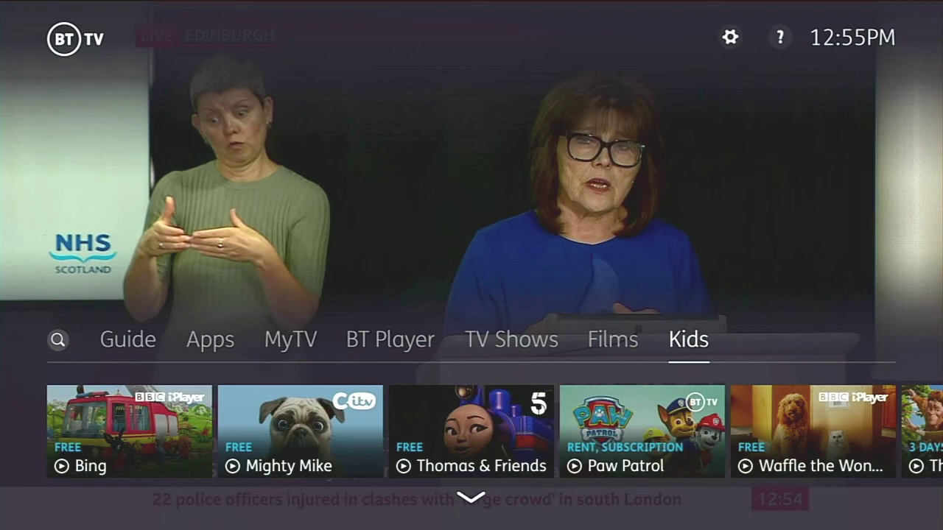
key(Up)
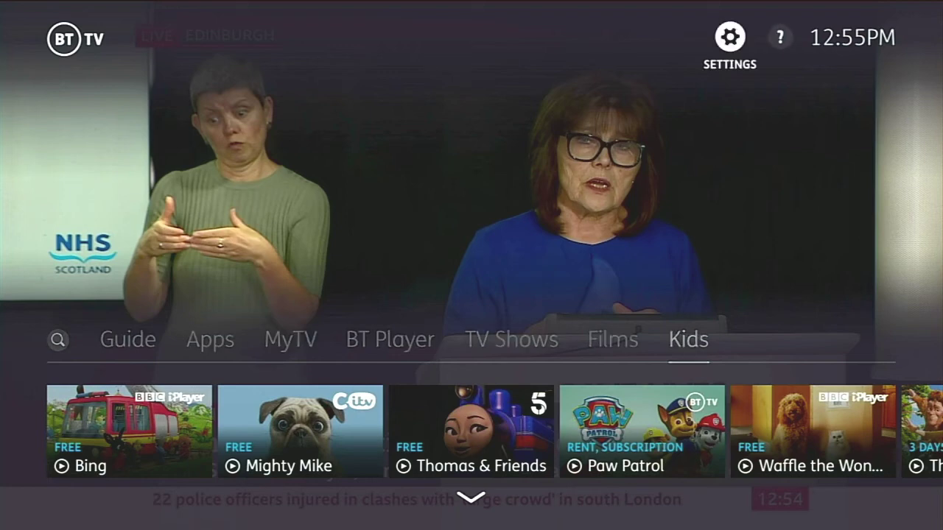
key(Return)
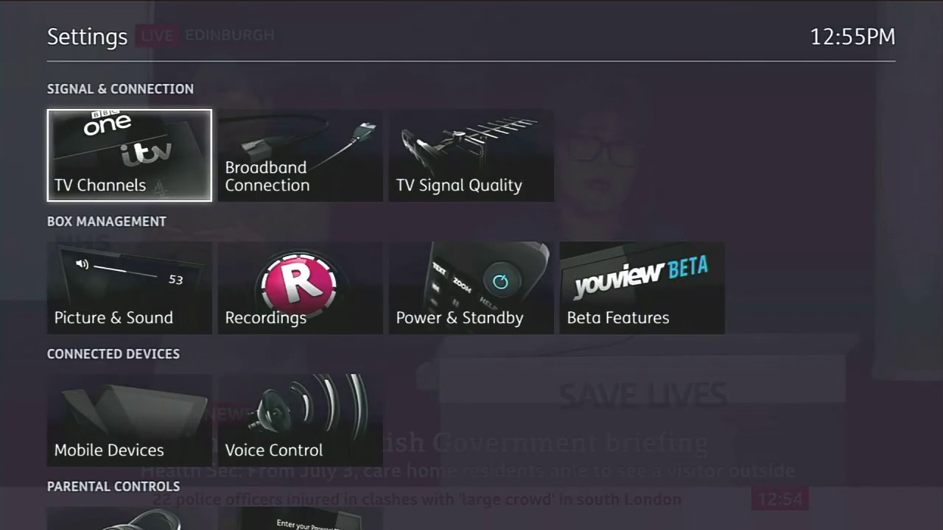
key(Return)
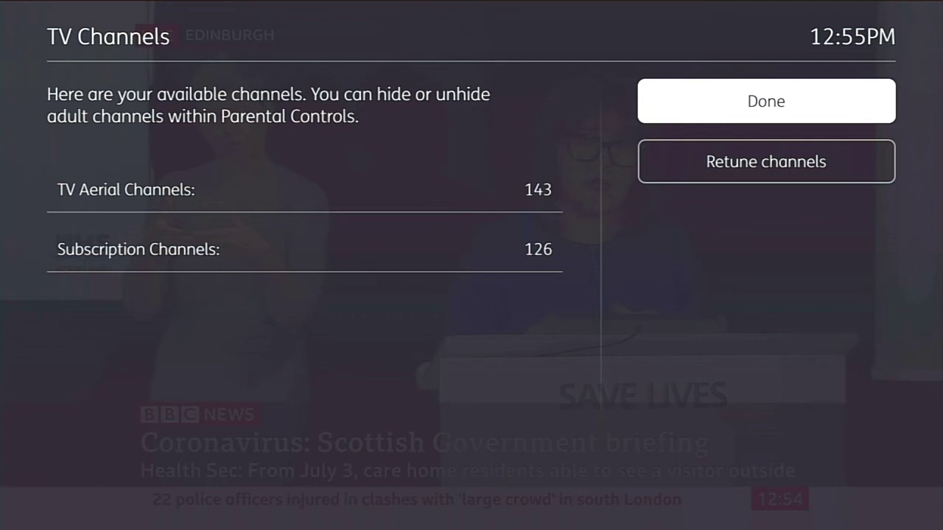
key(Return)
key(Right)
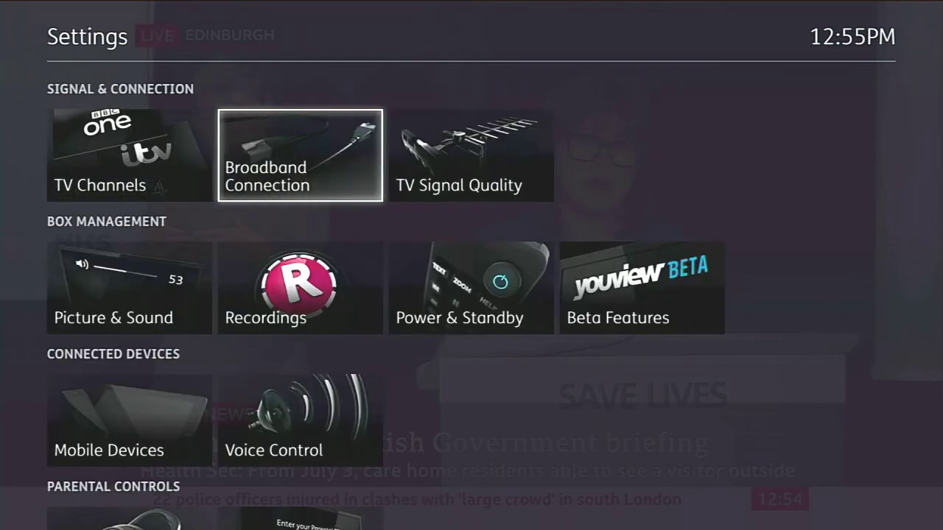
key(Return)
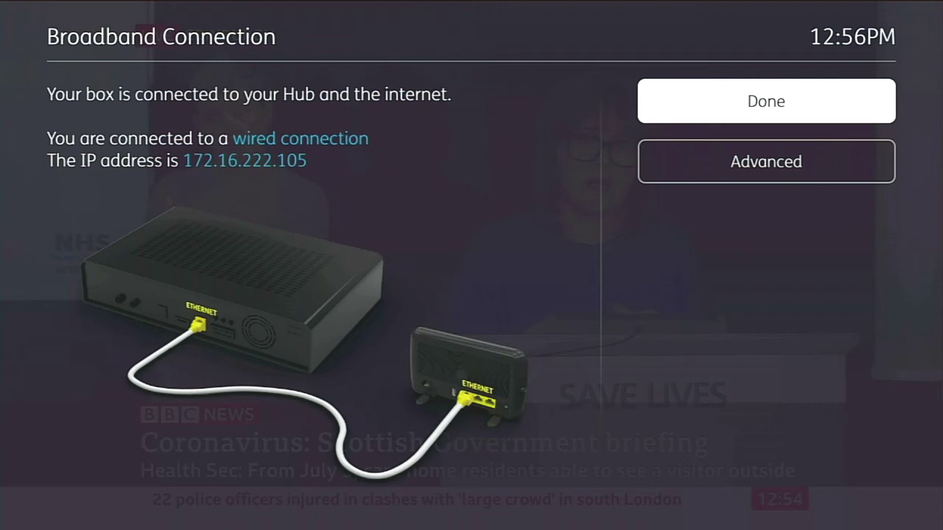
key(Return)
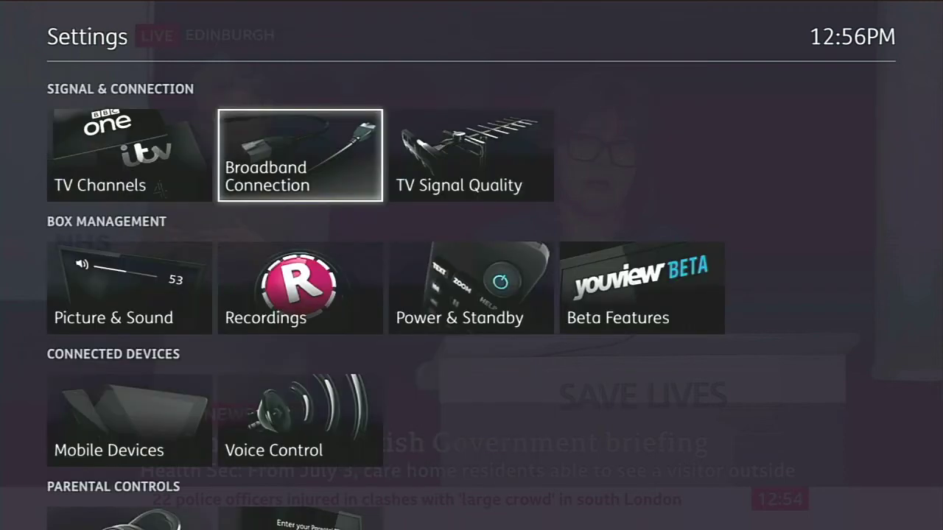
key(Right)
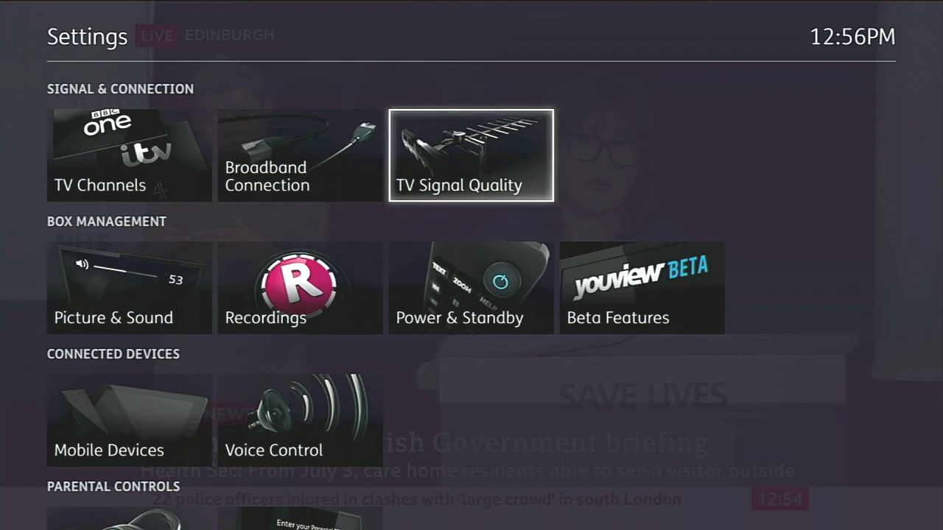
key(Return)
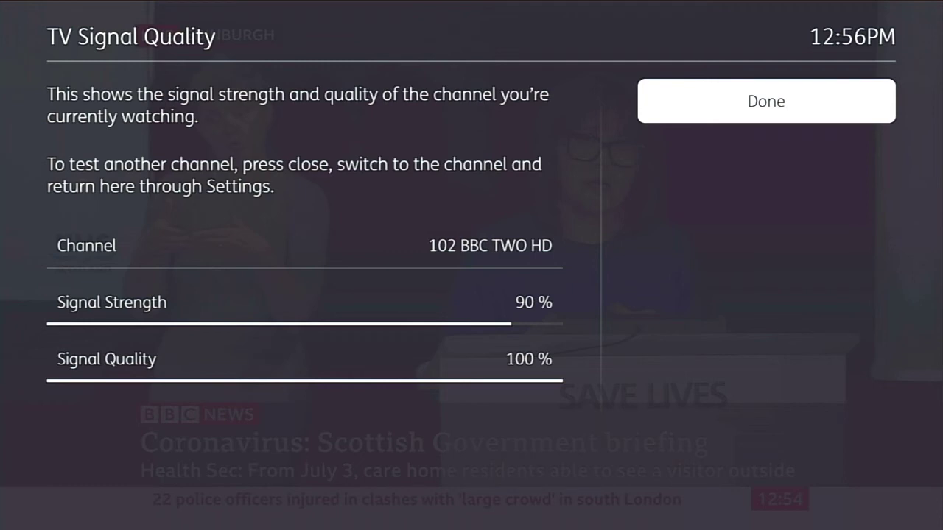
key(Return)
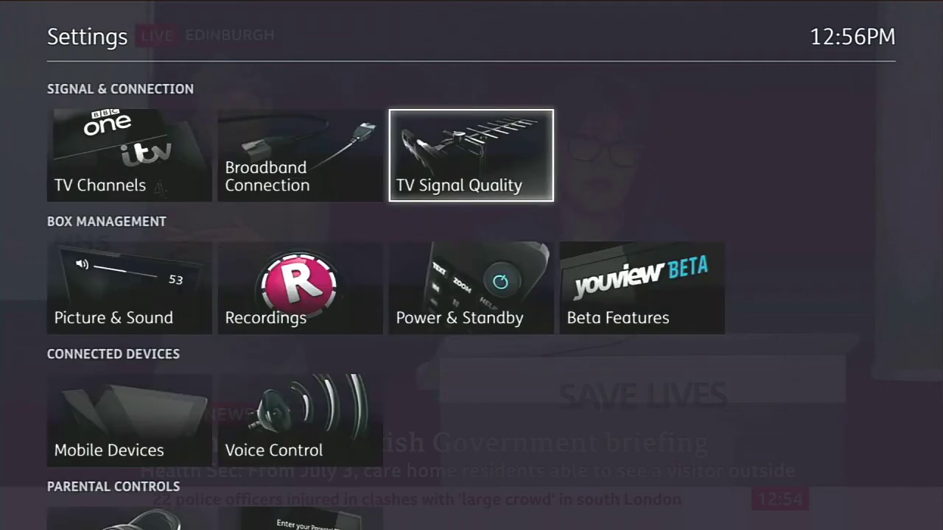
key(Right)
key(Return)
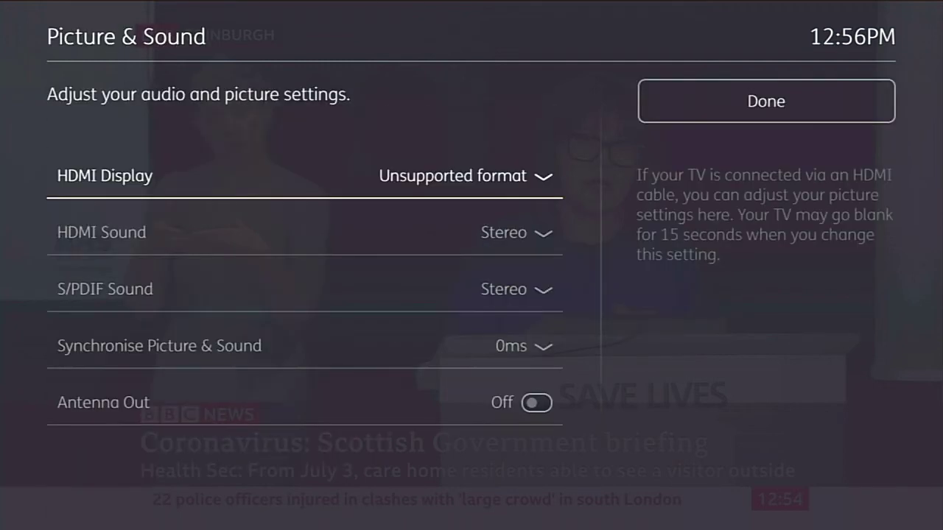
key(Down)
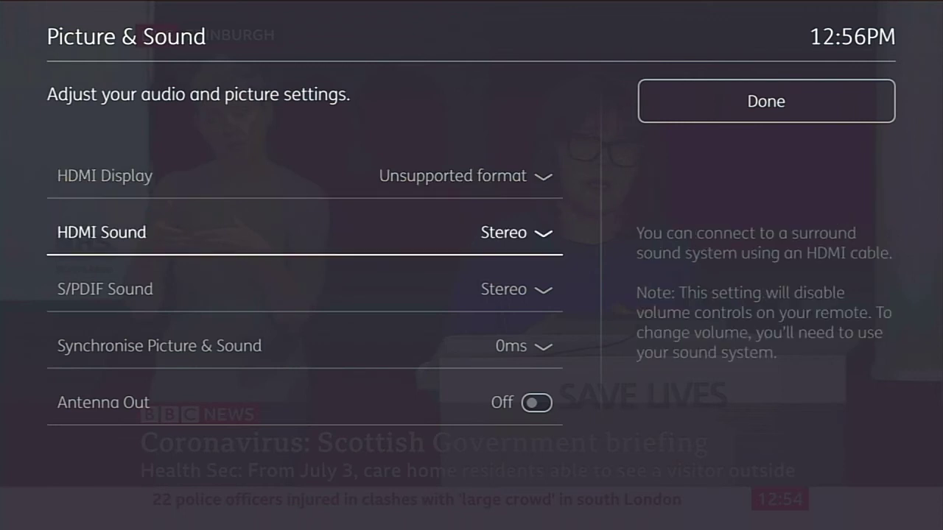
key(Up)
key(Down)
key(Down)
key(Down)
key(Down)
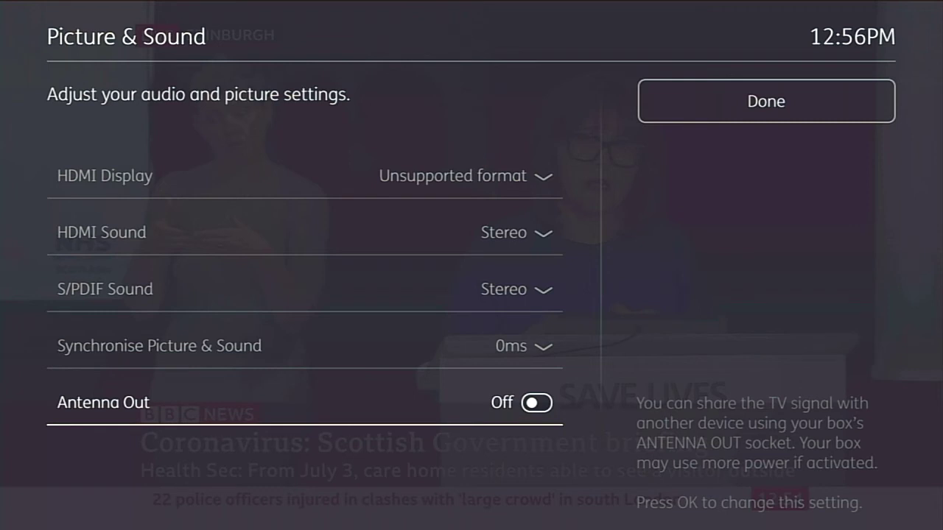
key(Up)
key(Up)
key(Up)
key(Up)
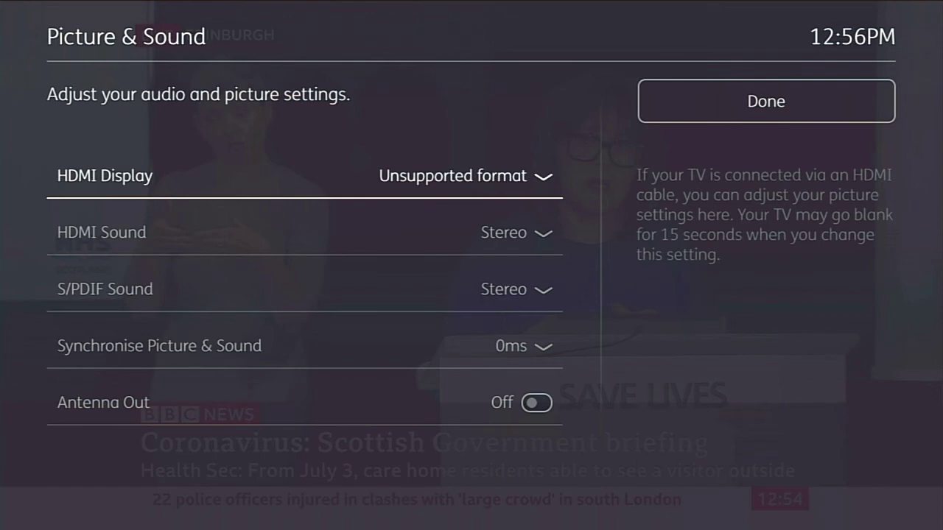
key(Up)
key(Return)
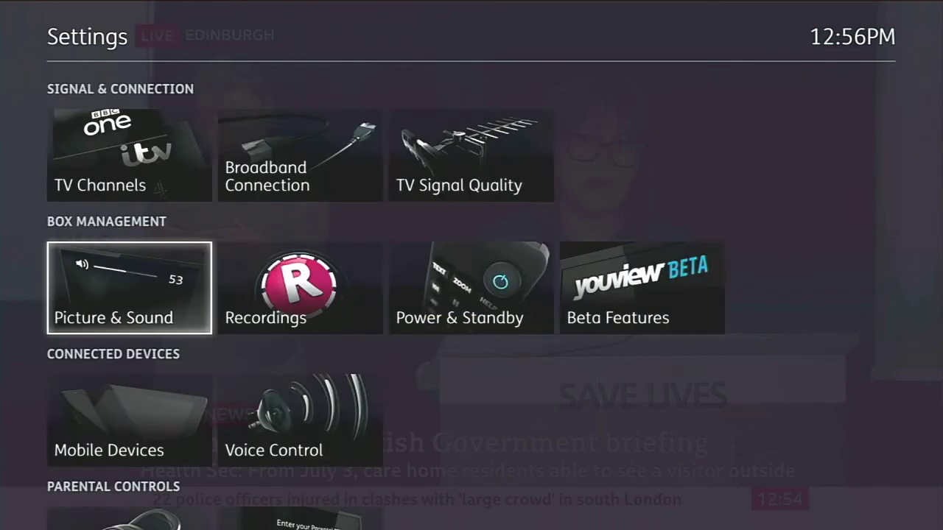
key(Right)
key(Return)
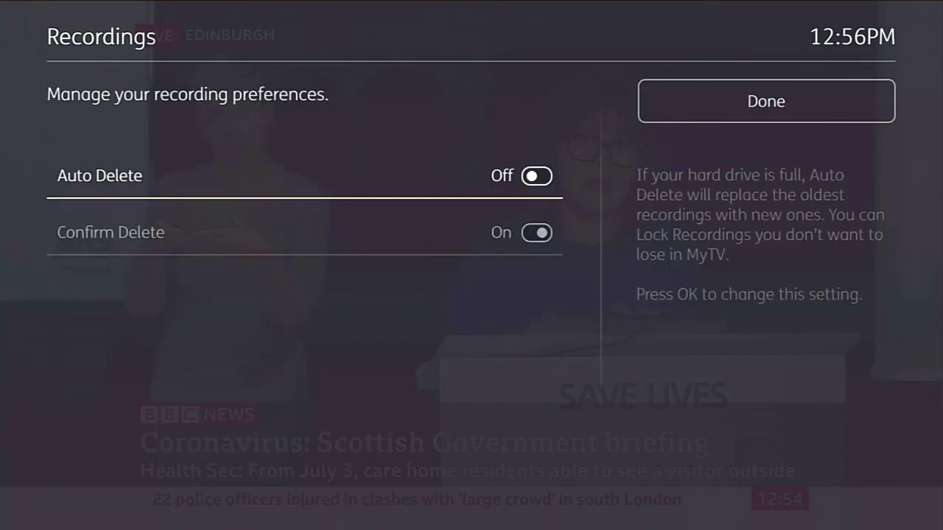
key(Down)
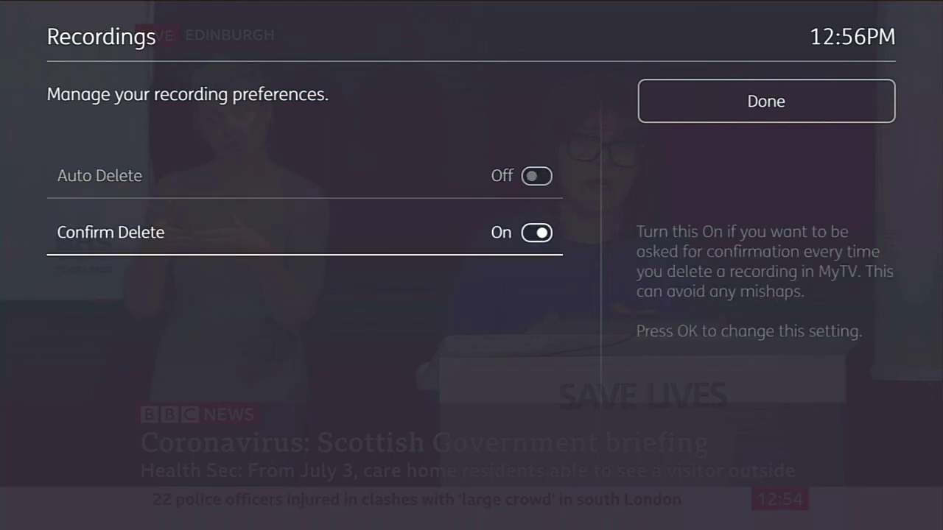
key(Up)
key(Right)
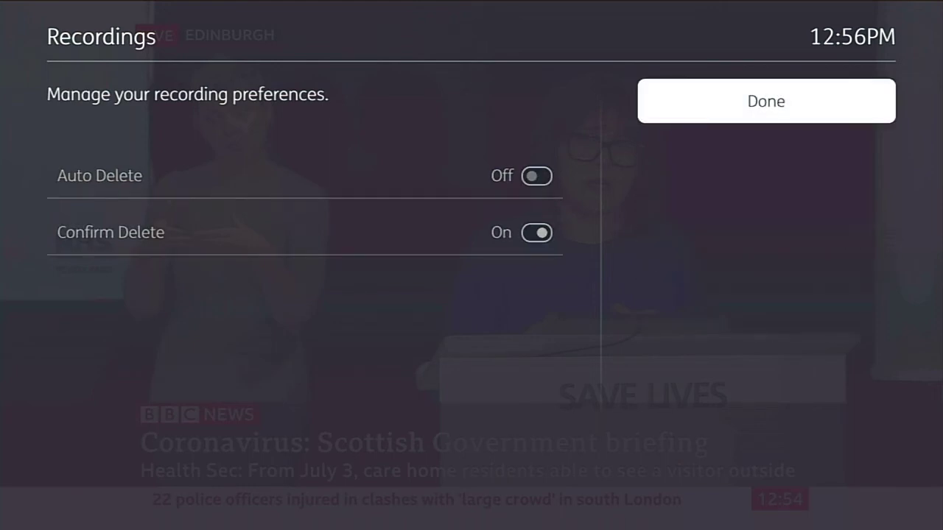
key(Return)
key(Right)
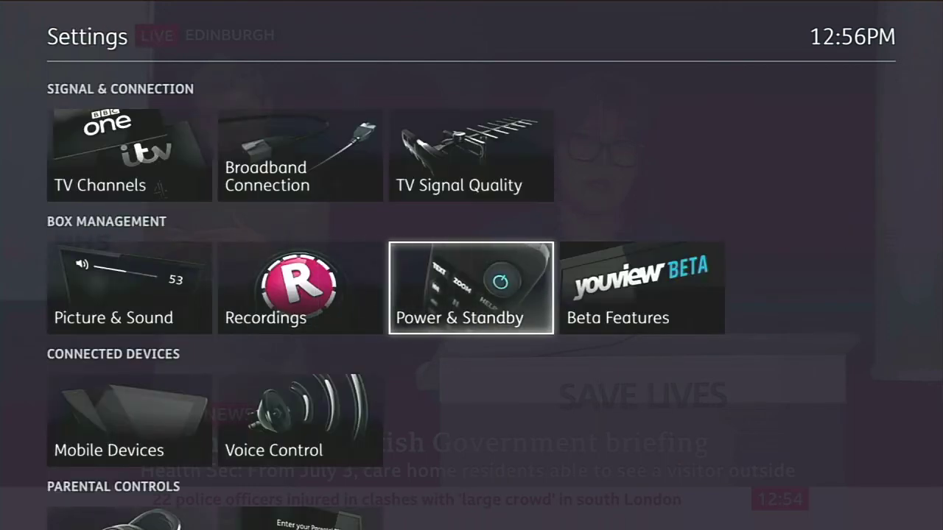
key(Return)
key(Down)
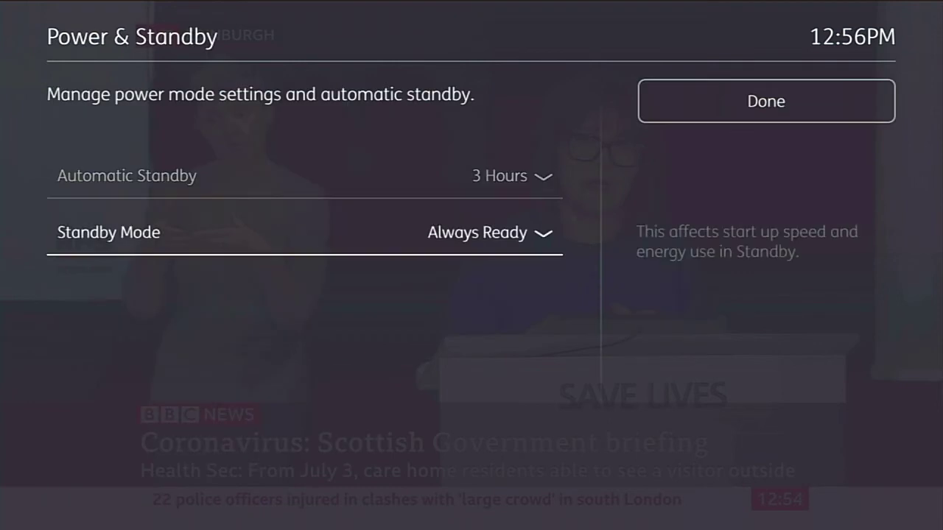
key(Up)
key(Down)
key(Up)
key(Right)
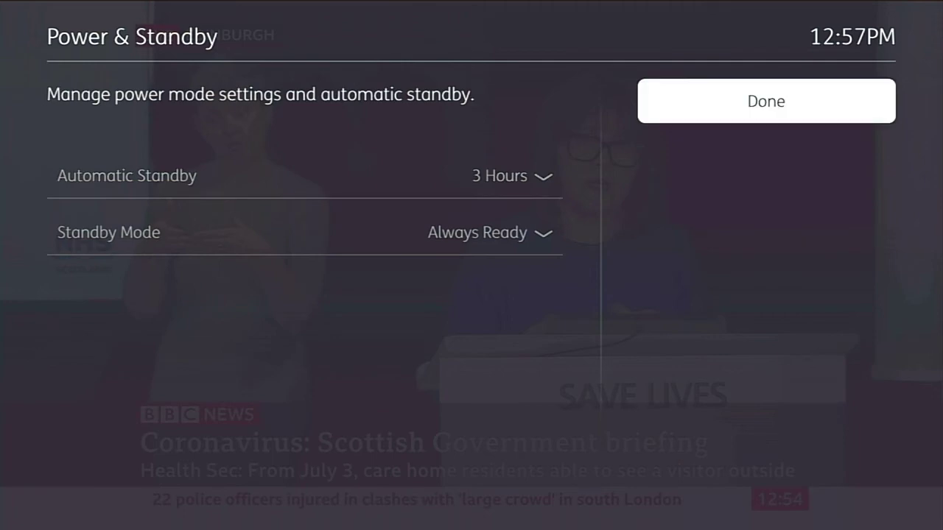
key(Return)
key(Right)
Switch Enable Beta Features to On and confirm with Done.
key(Return)
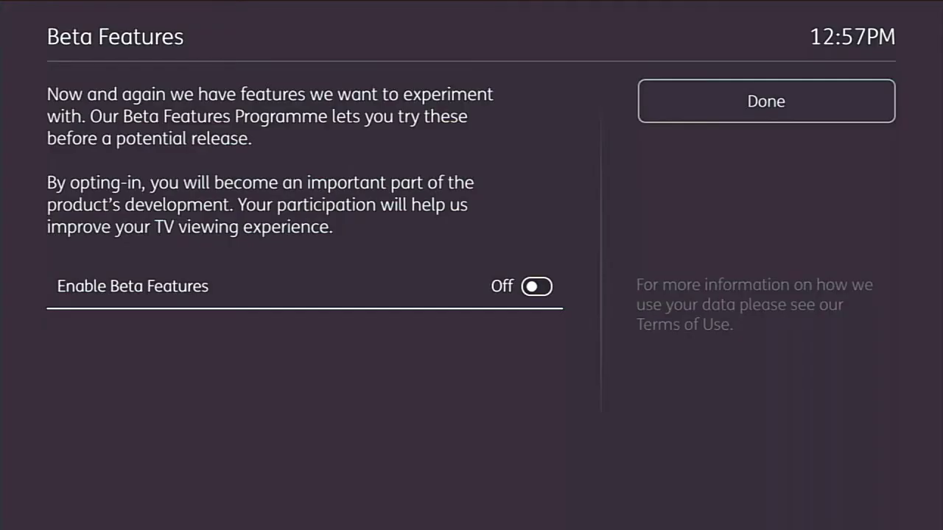
key(Return)
key(Right)
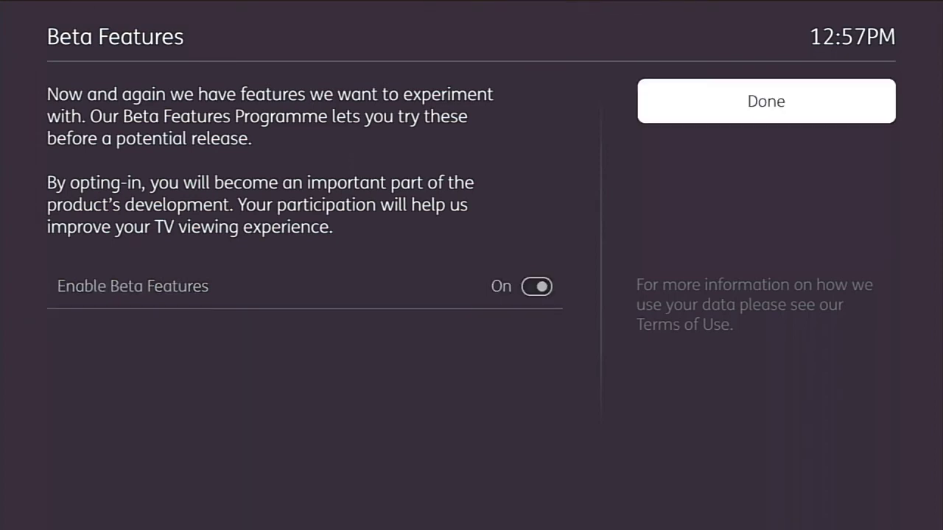
key(Return)
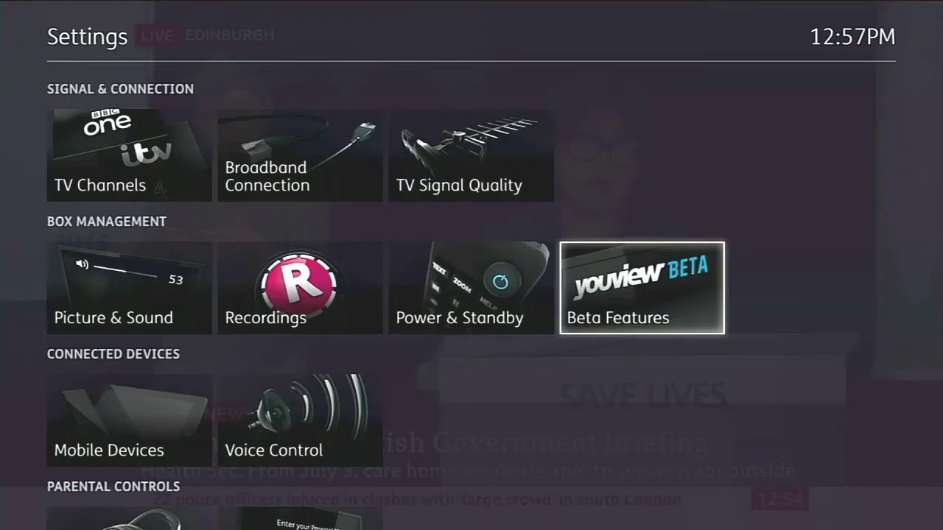
Check the listed device on the Mobile Devices page and close it with Done.
key(Down)
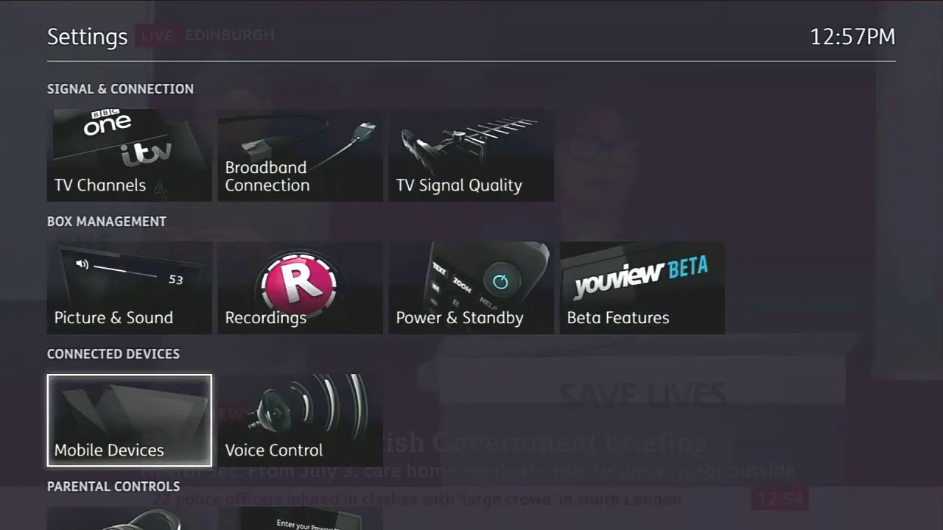
key(Return)
key(Left)
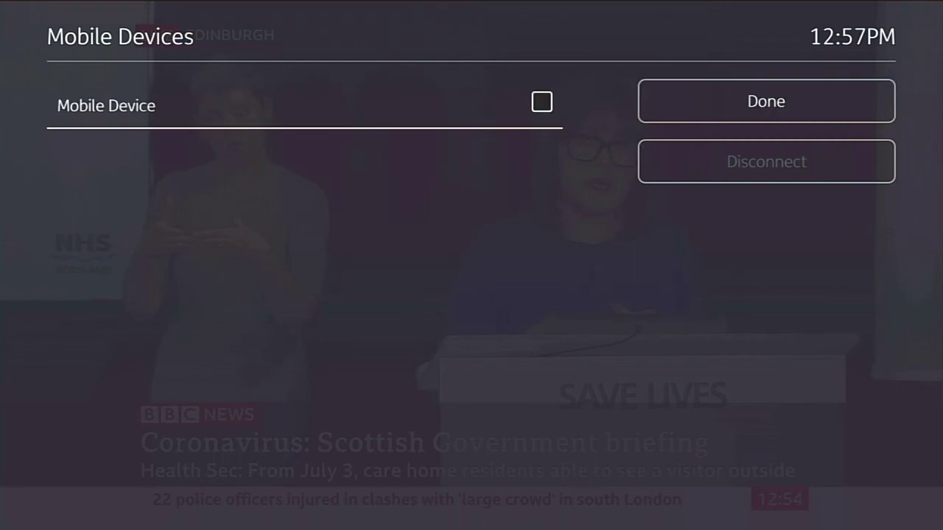
key(Right)
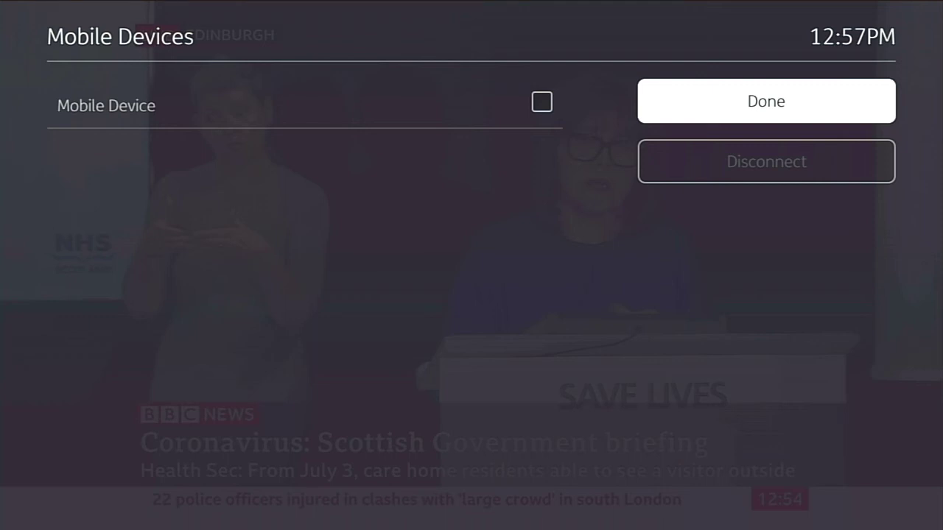
key(Return)
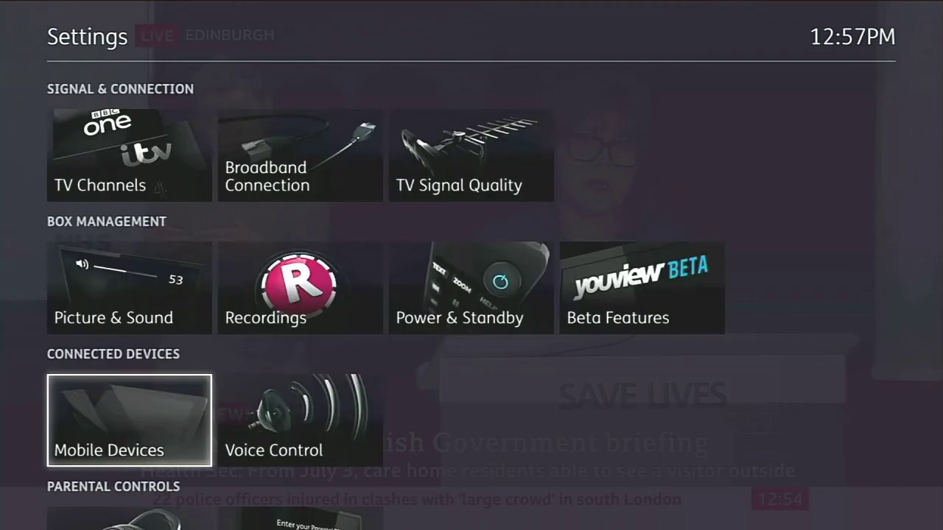
Open Voice Control to get an Alexa pairing code, then close it with Done.
key(Right)
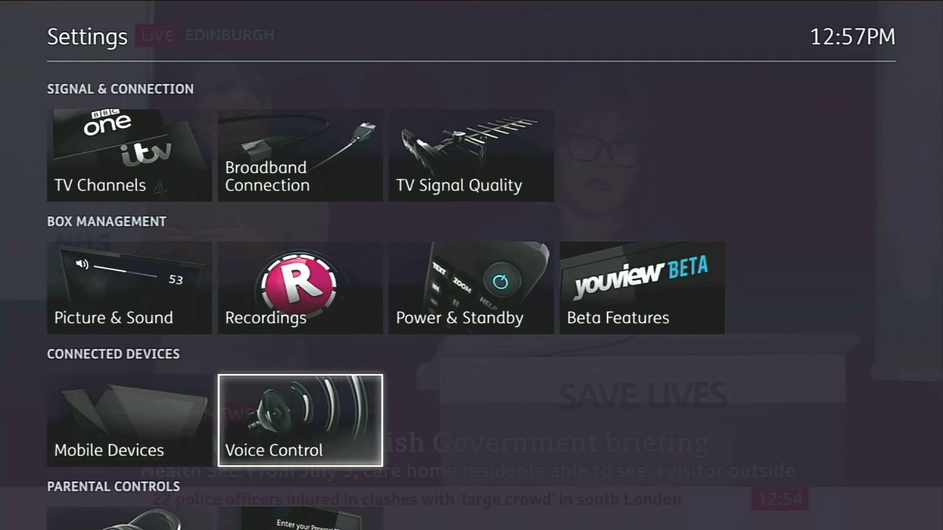
key(Return)
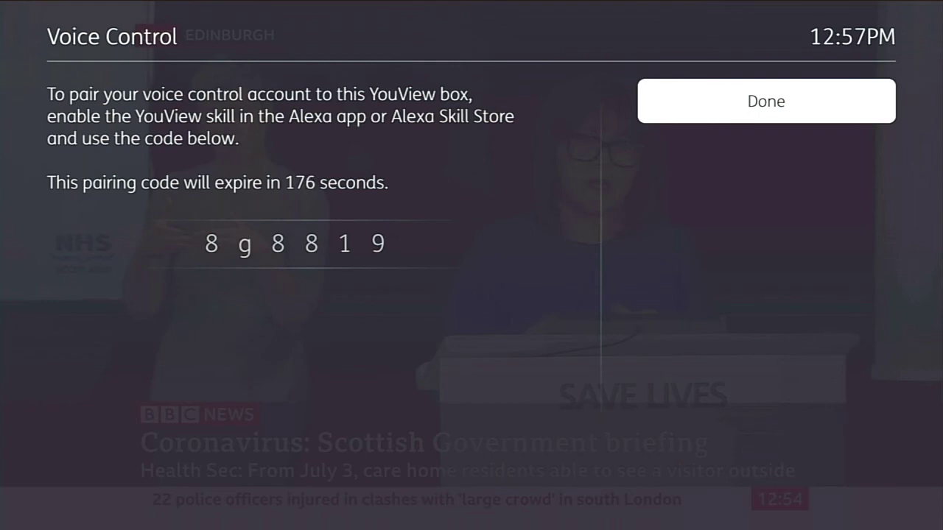
key(Return)
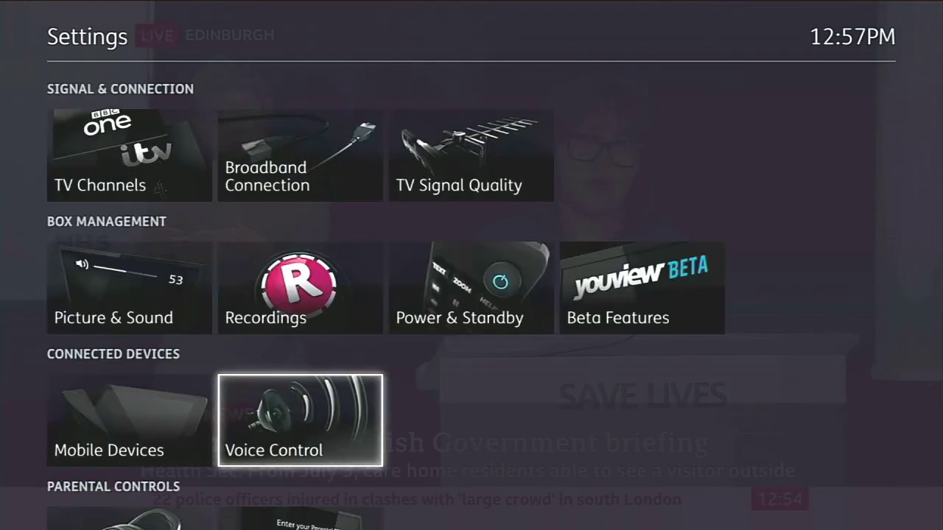